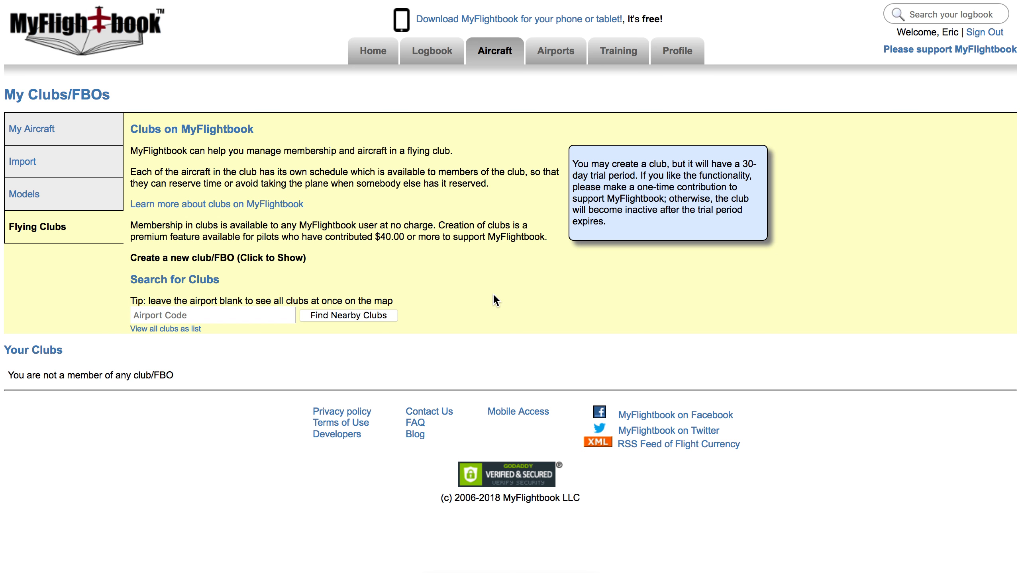
Search for flying clubs near airport KPAE.
{"action": "mouse_move", "coordinate": [493, 54]}
{"action": "left_click", "coordinate": [179, 316]}
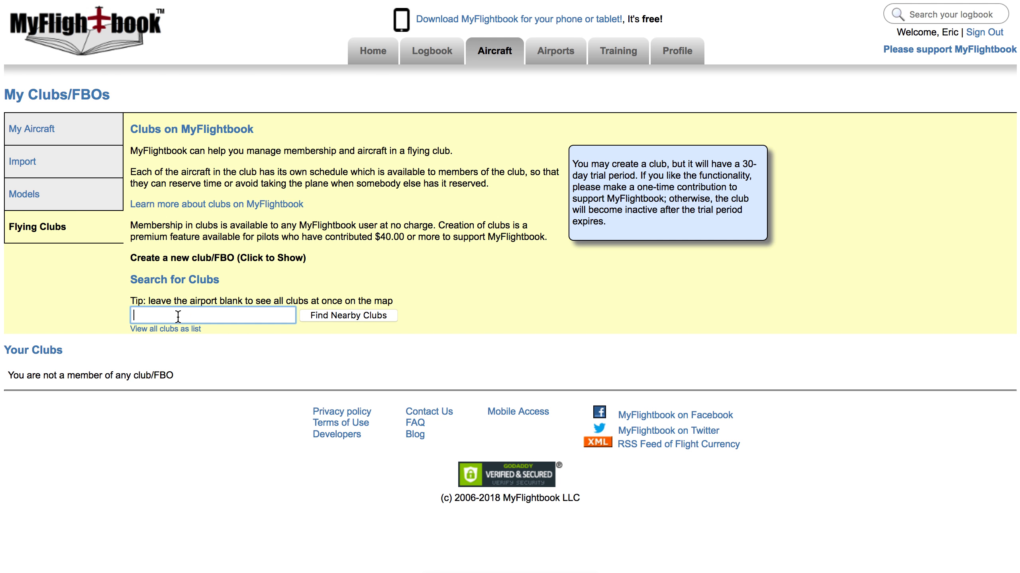
{"action": "type", "text": "KPAE"}
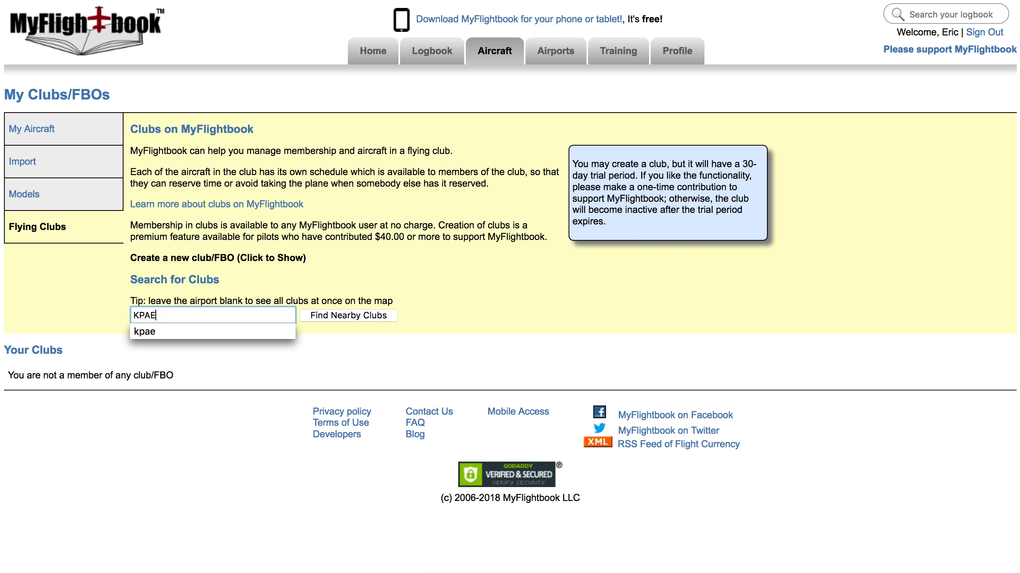
{"action": "key", "text": "Escape"}
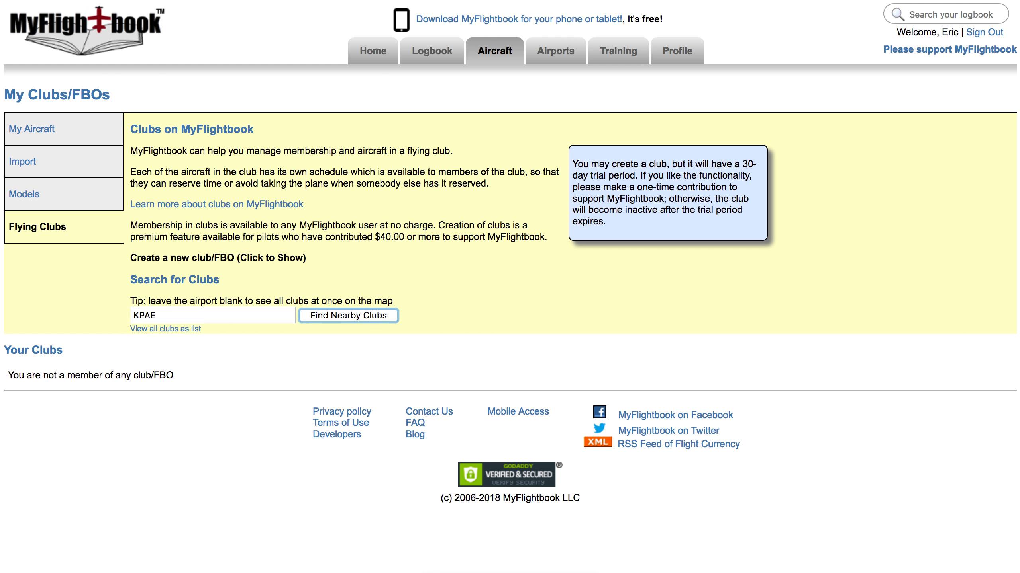
{"action": "left_click", "coordinate": [322, 316]}
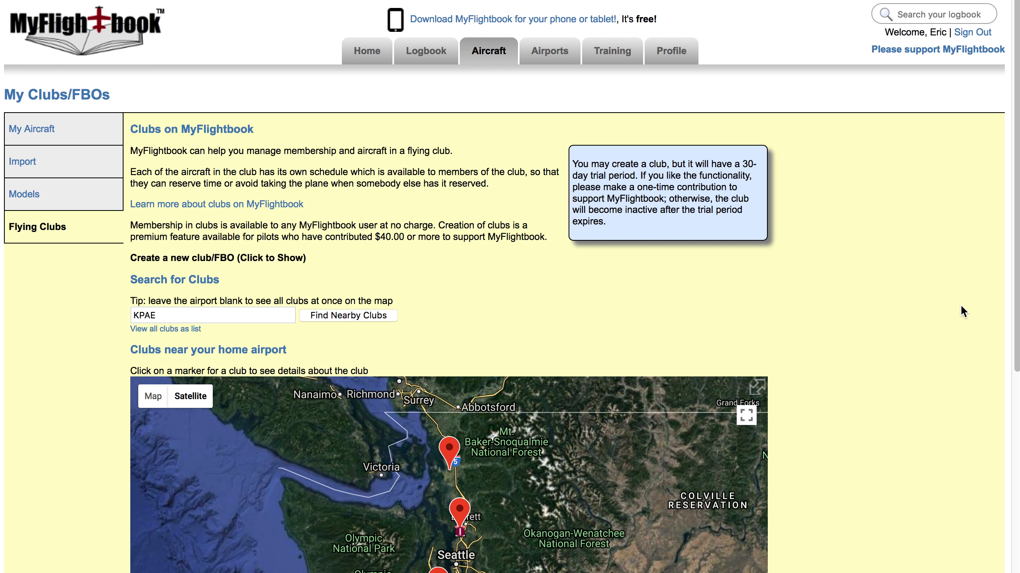
View the map summaries of Cascade Flyers and Caballeros Flying Club near Everett.
{"action": "scroll", "coordinate": [960, 306], "scroll_direction": "down", "scroll_amount": 6}
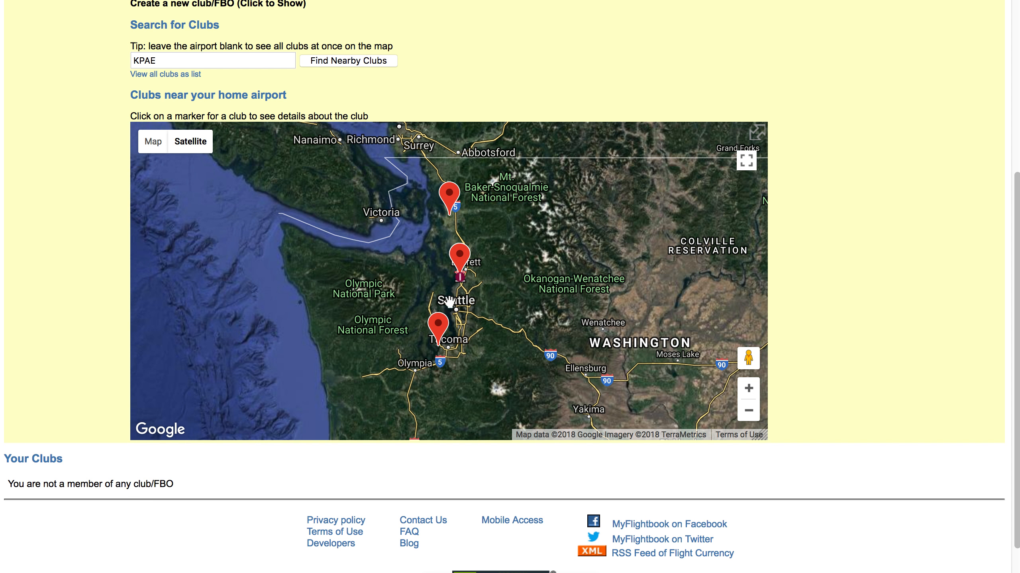
{"action": "left_click", "coordinate": [459, 261]}
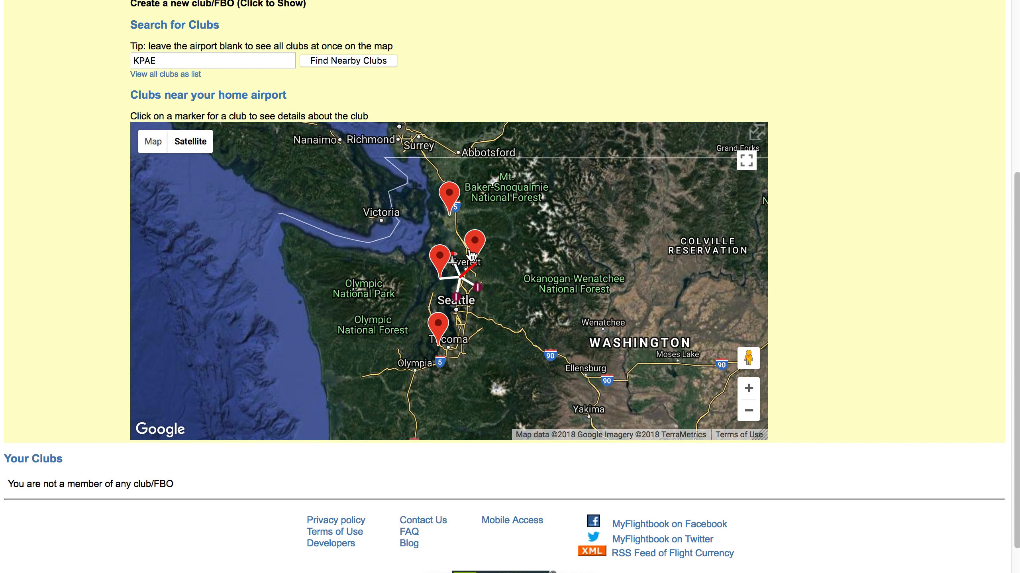
{"action": "left_click", "coordinate": [474, 247]}
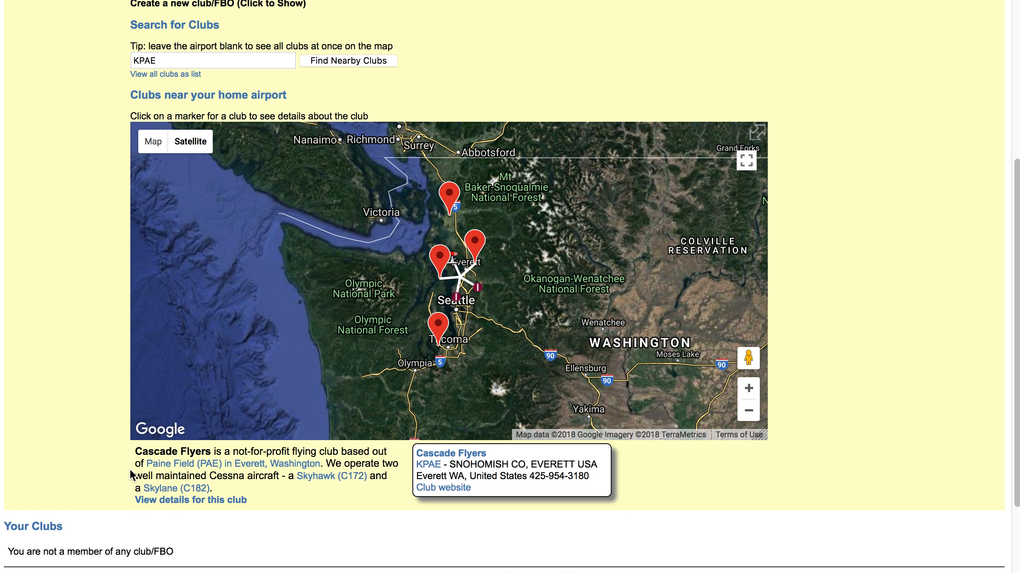
{"action": "left_click", "coordinate": [437, 259]}
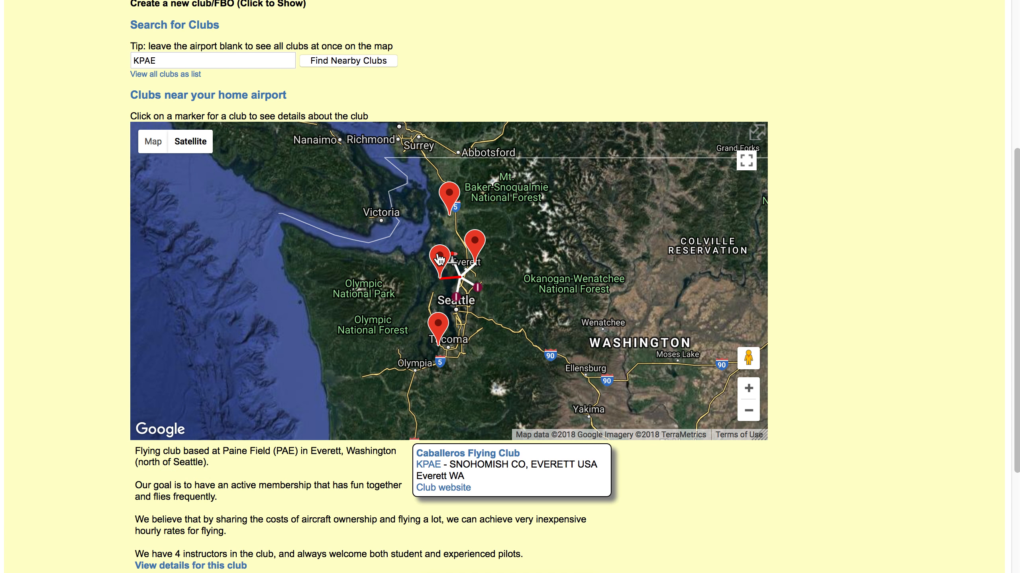
{"action": "scroll", "coordinate": [179, 449], "scroll_direction": "down", "scroll_amount": 1}
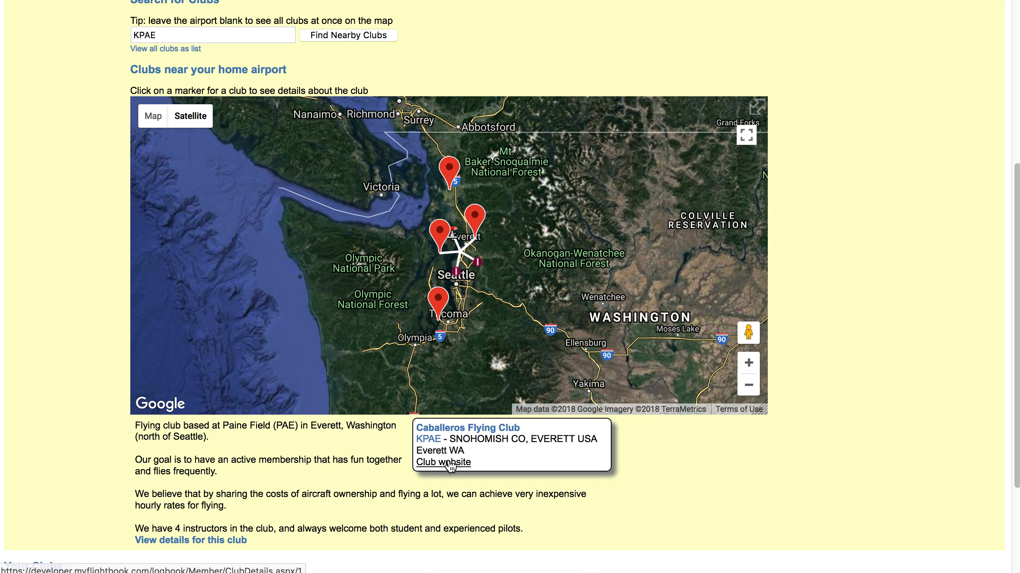
Open the details page of Caballeros Flying Club and read its description and membership notice.
{"action": "left_click", "coordinate": [213, 540]}
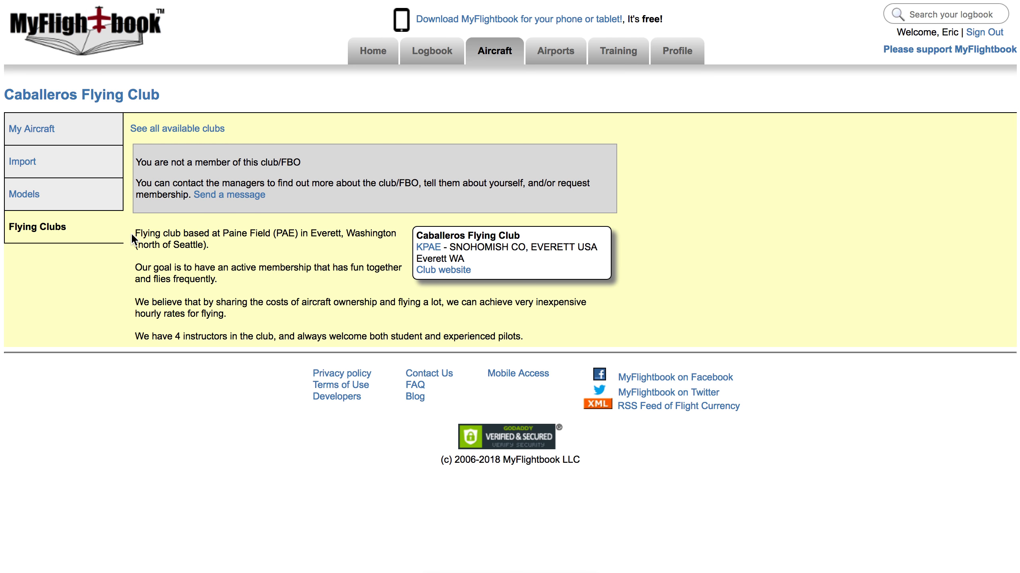
{"action": "left_click_drag", "start_coordinate": [133, 237], "coordinate": [495, 337]}
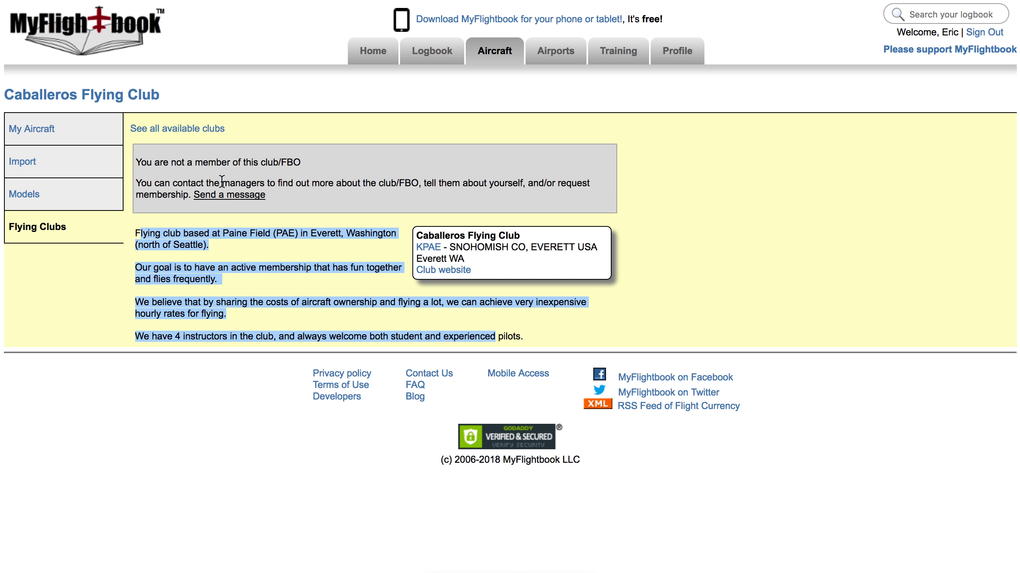
{"action": "left_click_drag", "start_coordinate": [137, 162], "coordinate": [302, 163]}
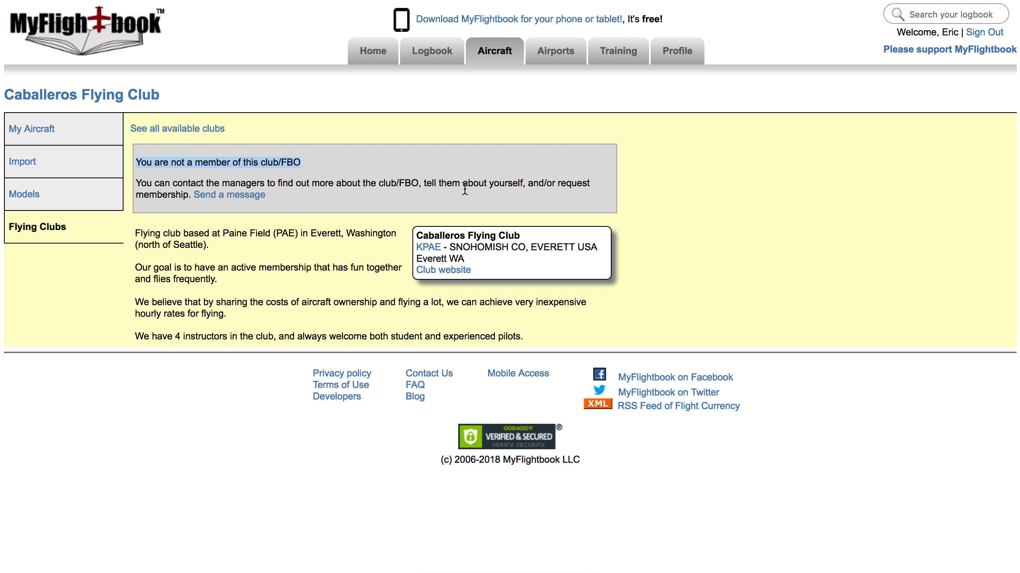
Draft the message "Can I join your club?" to the club's managers with a join request included, and discard it unsent.
{"action": "left_click", "coordinate": [228, 198]}
{"action": "left_click", "coordinate": [383, 262]}
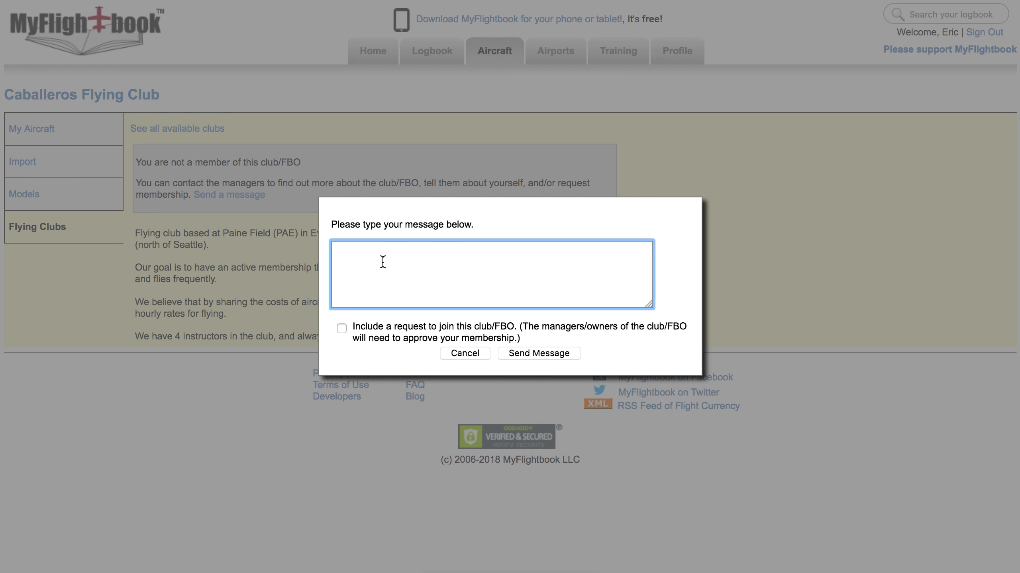
{"action": "type", "text": "Can I join your club?"}
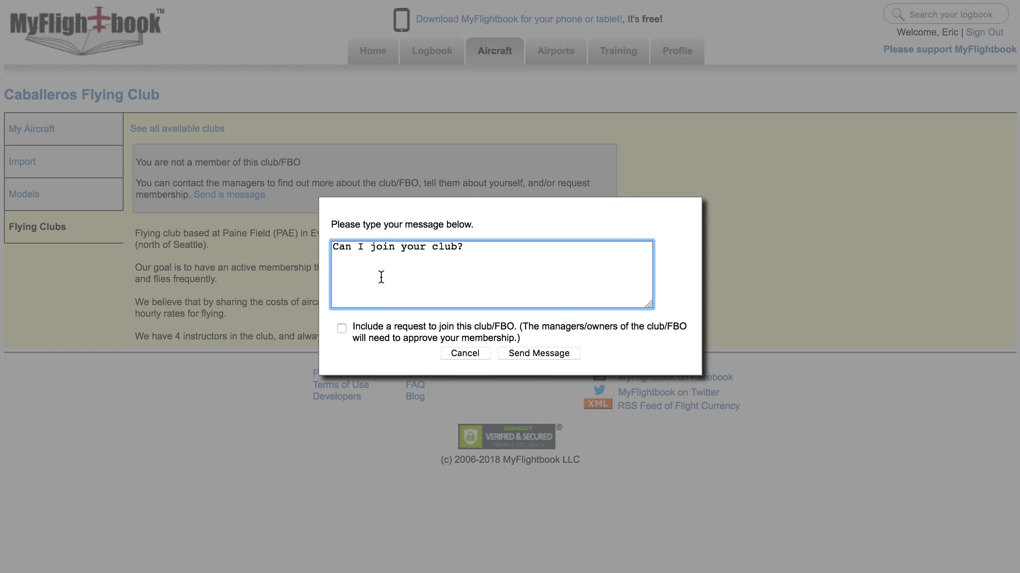
{"action": "left_click", "coordinate": [342, 329]}
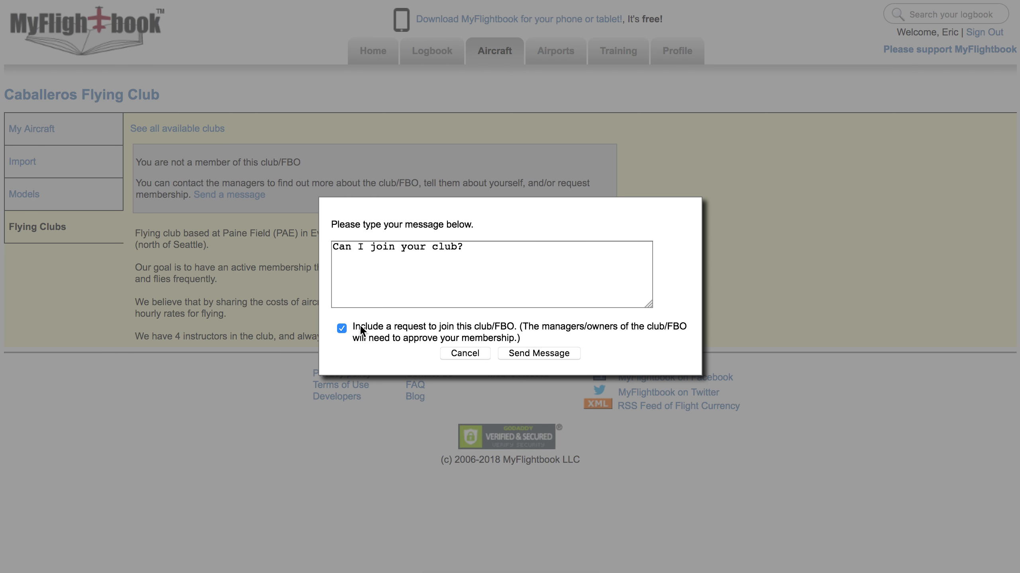
{"action": "left_click", "coordinate": [454, 352]}
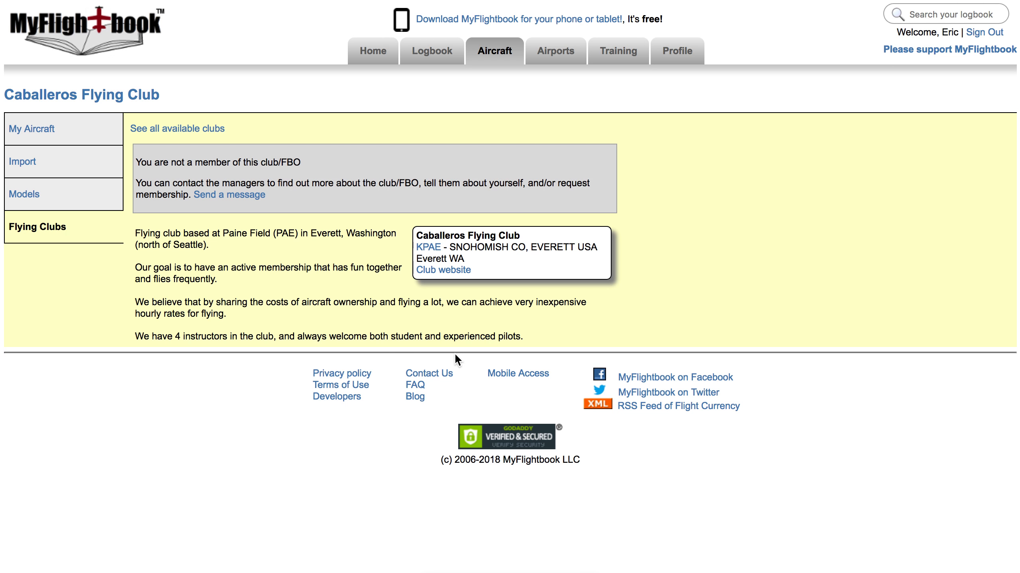
Return to the overview of all available clubs and expand the form for creating a new club/FBO.
{"action": "left_click", "coordinate": [196, 128]}
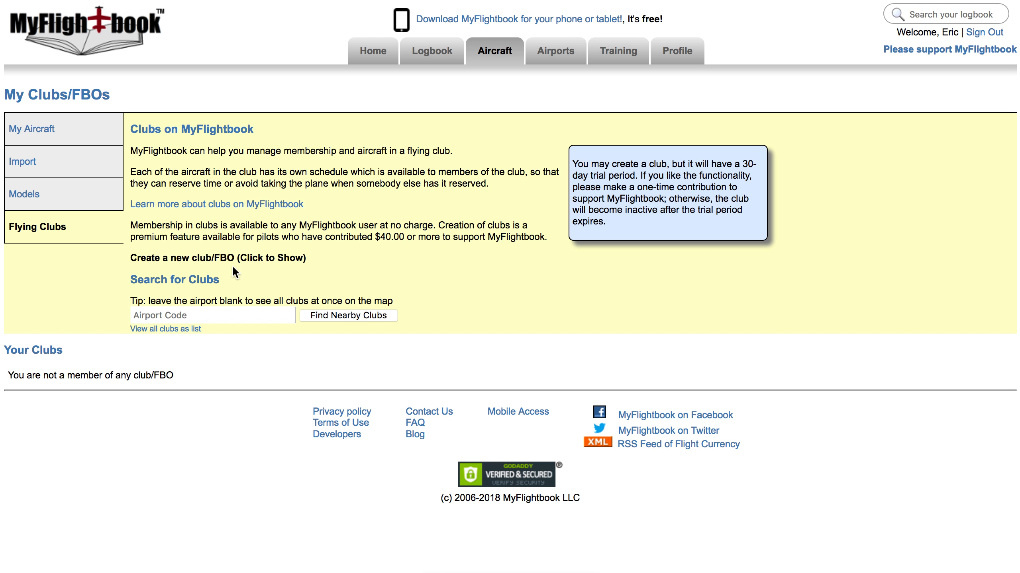
{"action": "left_click_drag", "start_coordinate": [320, 261], "coordinate": [120, 261]}
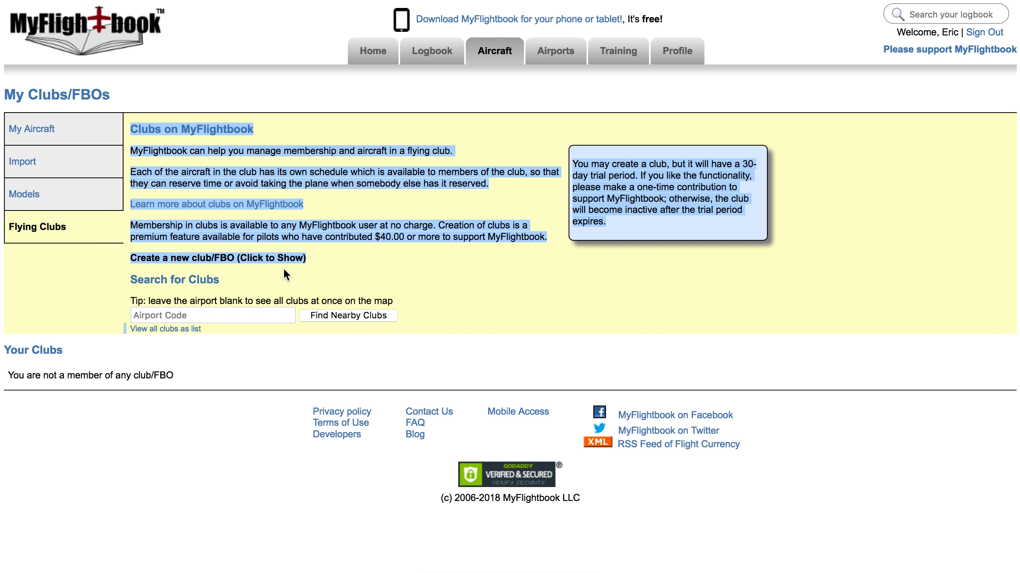
{"action": "left_click", "coordinate": [329, 269]}
{"action": "left_click", "coordinate": [273, 258]}
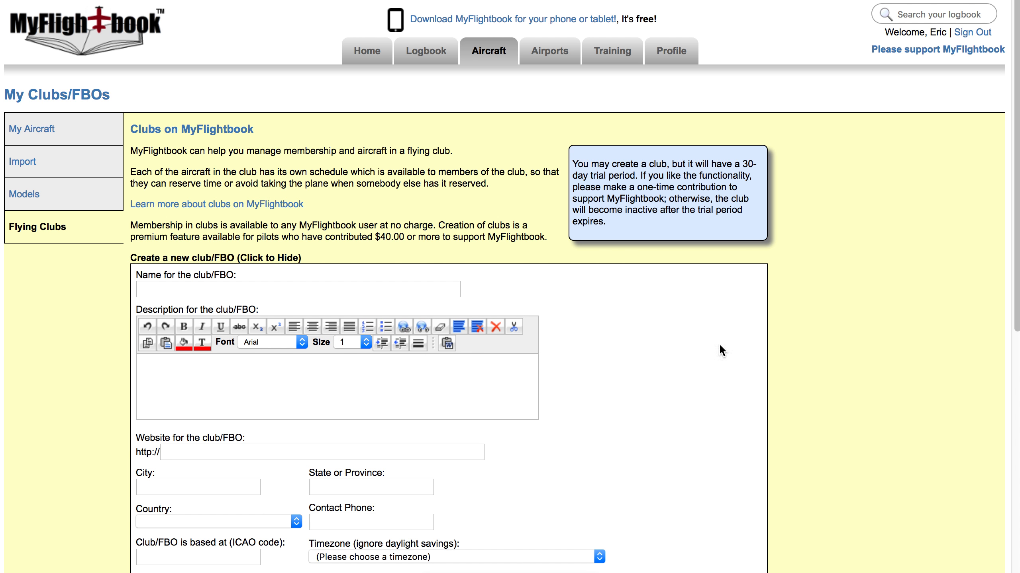
Name the new club with the owner's first name in possessive form plus "Cool Club" and enter the description "We have fun.".
{"action": "scroll", "coordinate": [982, 381], "scroll_direction": "down", "scroll_amount": 5}
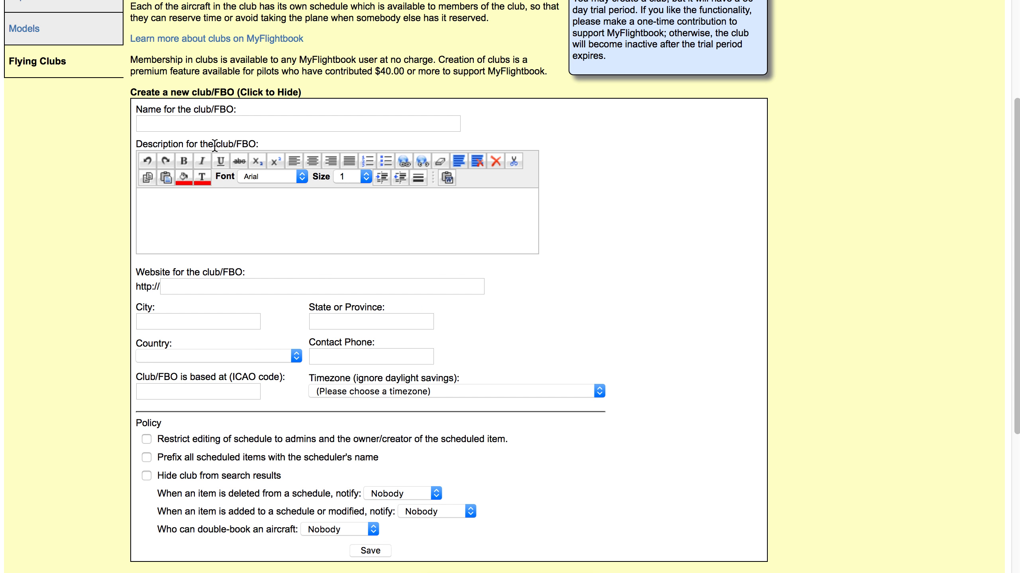
{"action": "left_click", "coordinate": [189, 121]}
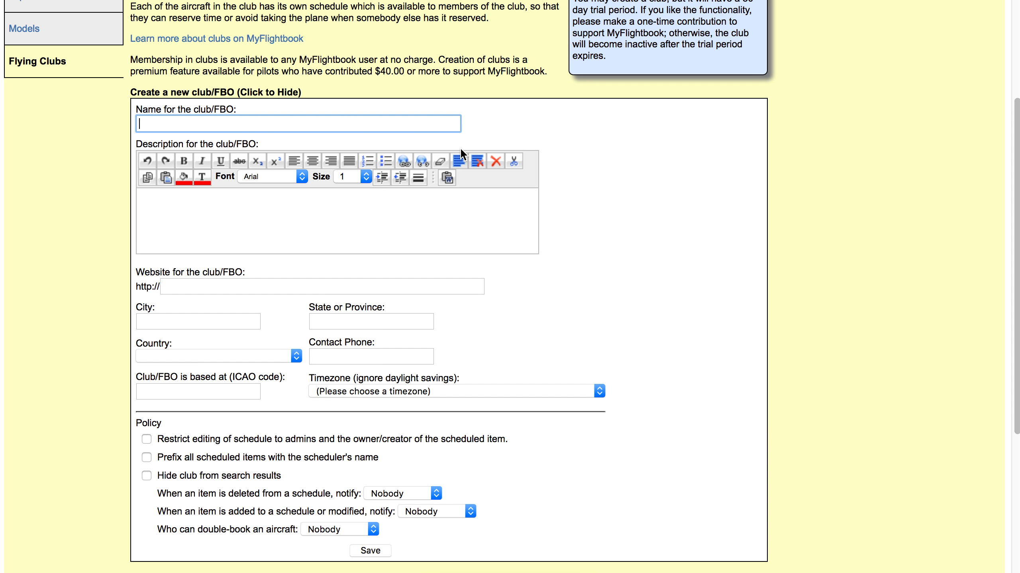
{"action": "type", "text": "Eric's Cool Club"}
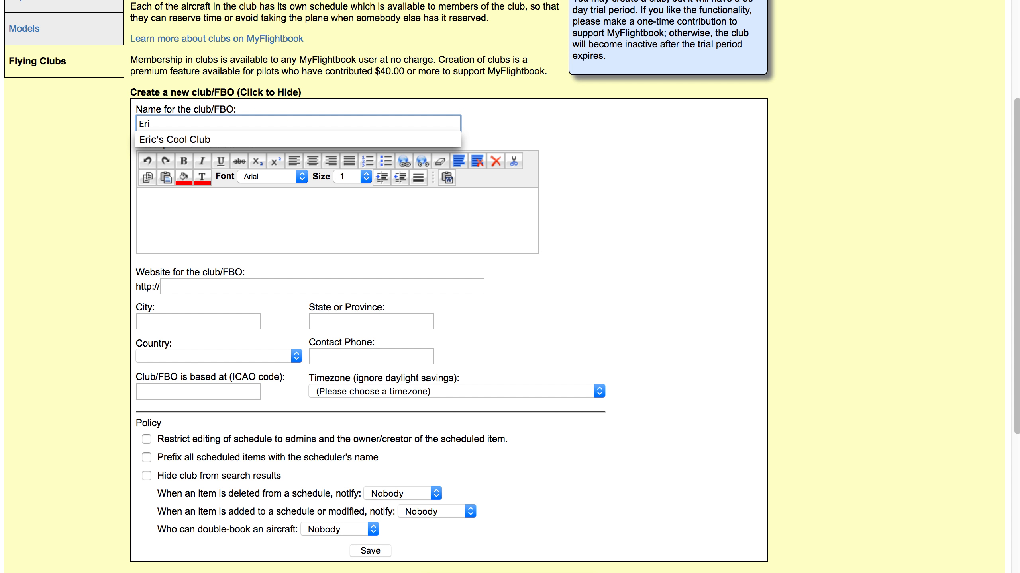
{"action": "key", "text": "Down"}
{"action": "key", "text": "Tab"}
{"action": "left_click", "coordinate": [294, 218]}
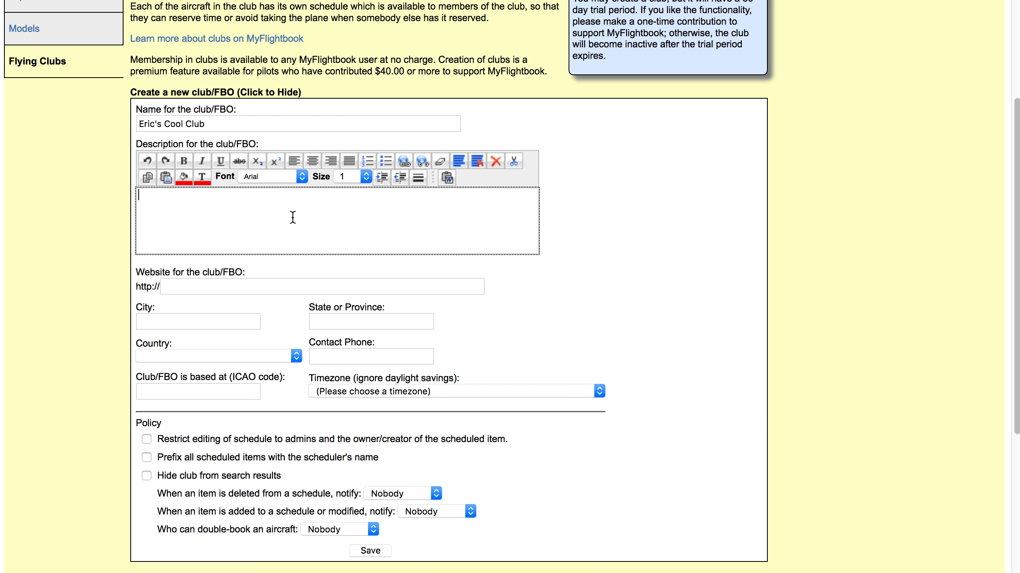
{"action": "type", "text": "We have fun."}
Leave the website blank and fill in Everett, WA, United States and the contact phone from the saved address entry.
{"action": "left_click", "coordinate": [179, 286]}
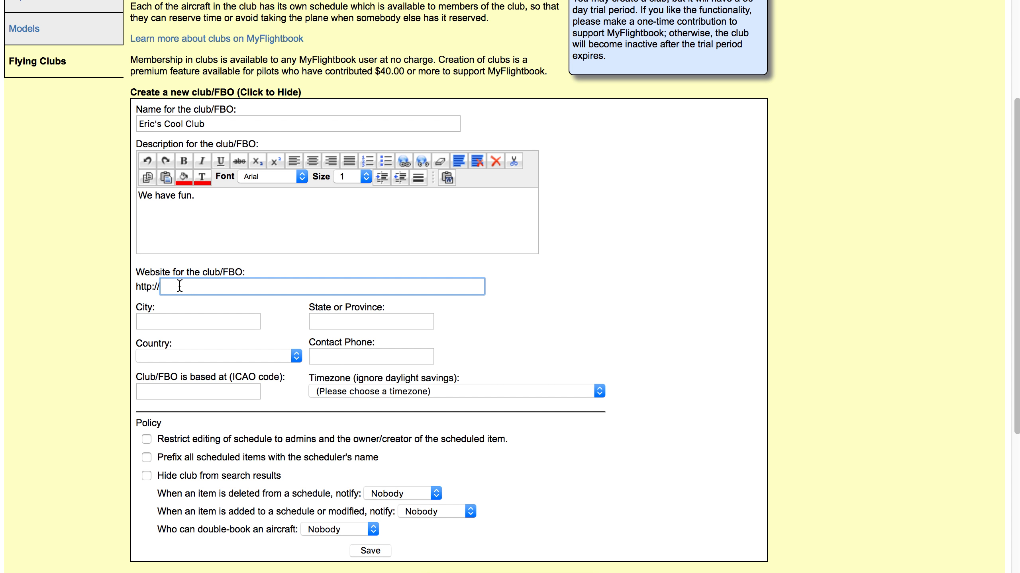
{"action": "left_click", "coordinate": [167, 322]}
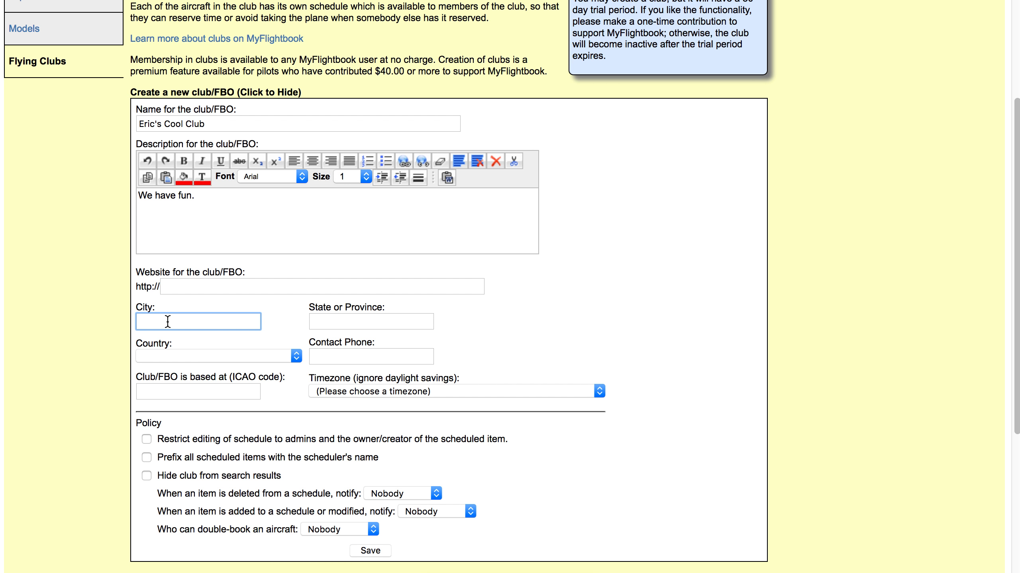
{"action": "type", "text": "Ev"}
{"action": "key", "text": "Down"}
{"action": "key", "text": "Tab"}
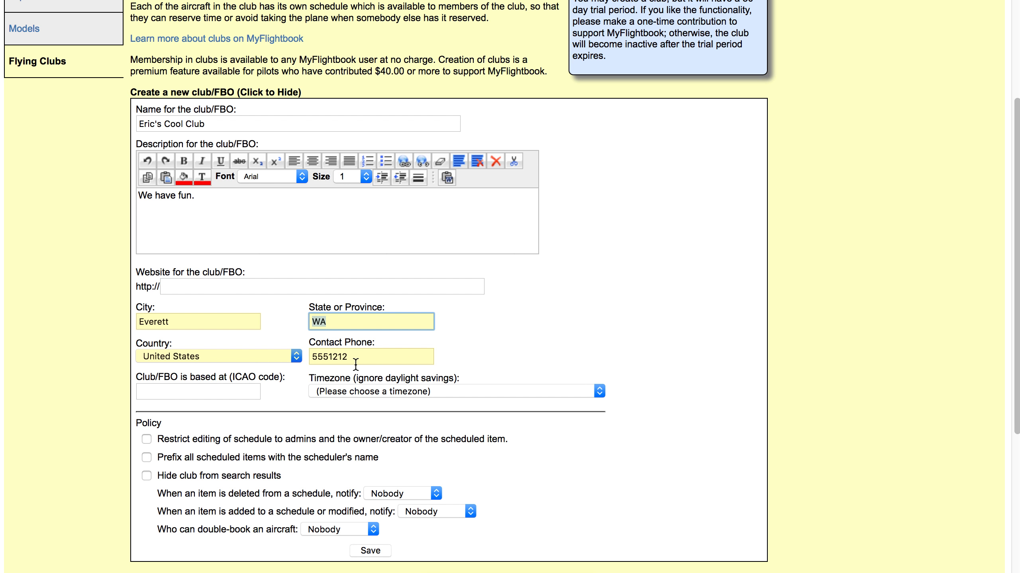
Set the club's base airport to KPAE and its timezone to (UTC-08:00) Pacific Time (US & Canada).
{"action": "left_click", "coordinate": [231, 394]}
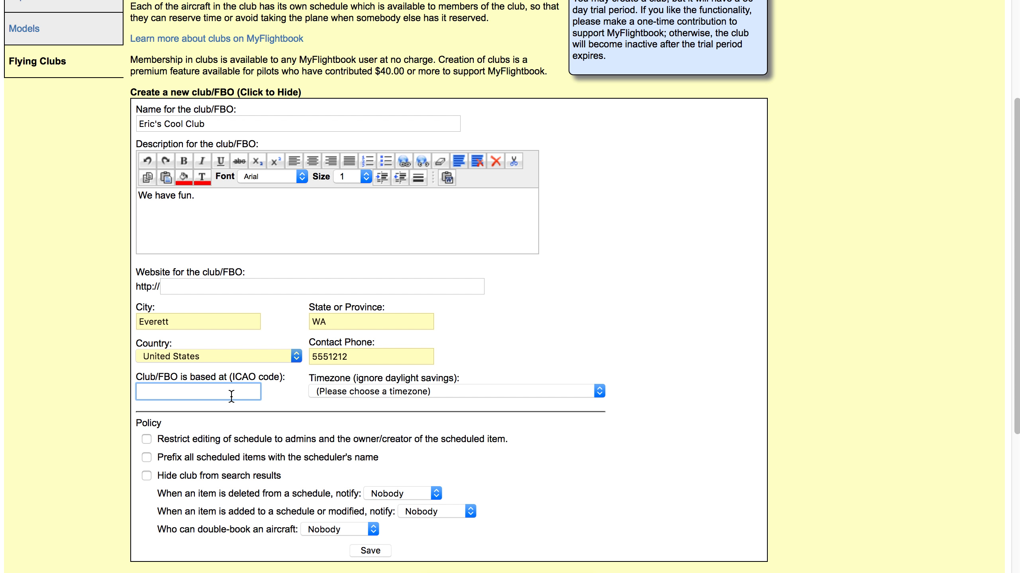
{"action": "type", "text": "KPAE"}
{"action": "key", "text": "Tab"}
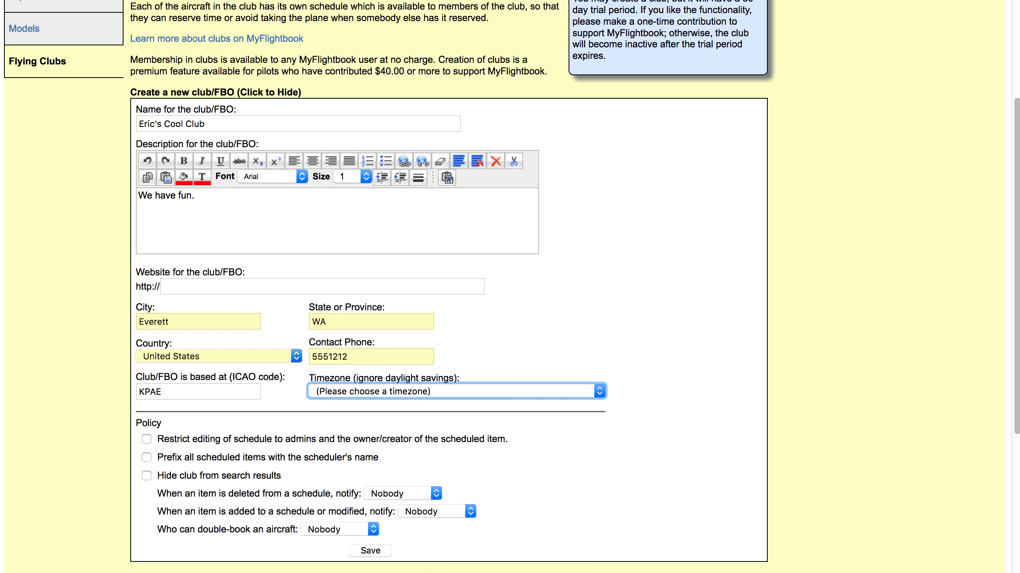
{"action": "left_click", "coordinate": [404, 390]}
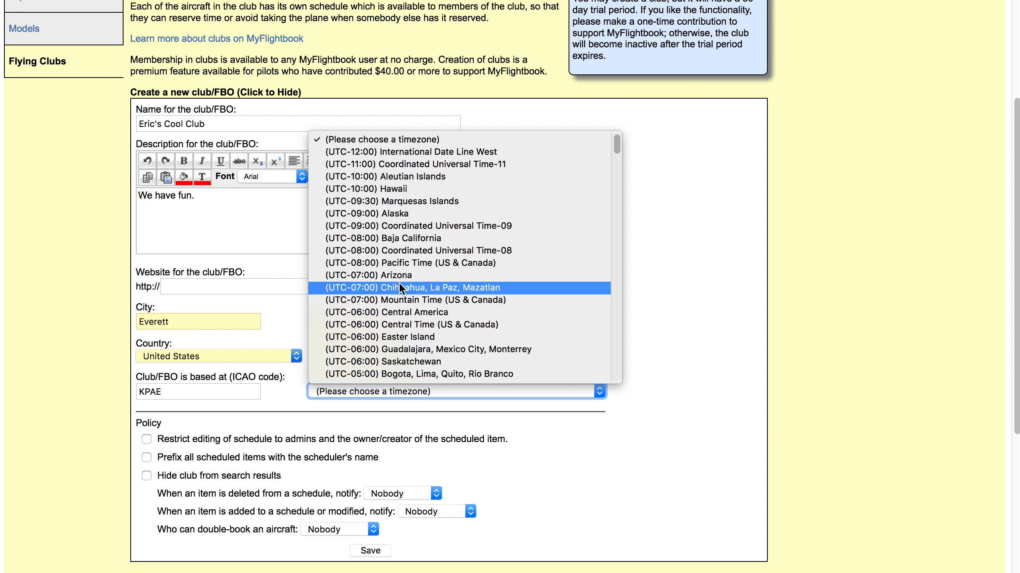
{"action": "left_click", "coordinate": [395, 262]}
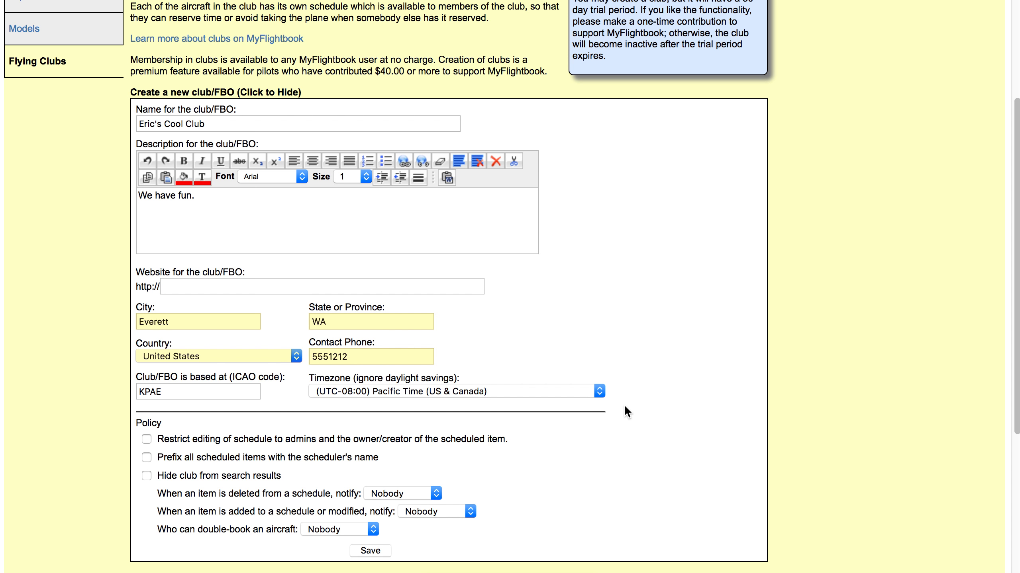
Try the policy that hides the club from search results, switch it back off, and review who can be notified of deleted schedule items.
{"action": "scroll", "coordinate": [625, 412], "scroll_direction": "down", "scroll_amount": 2}
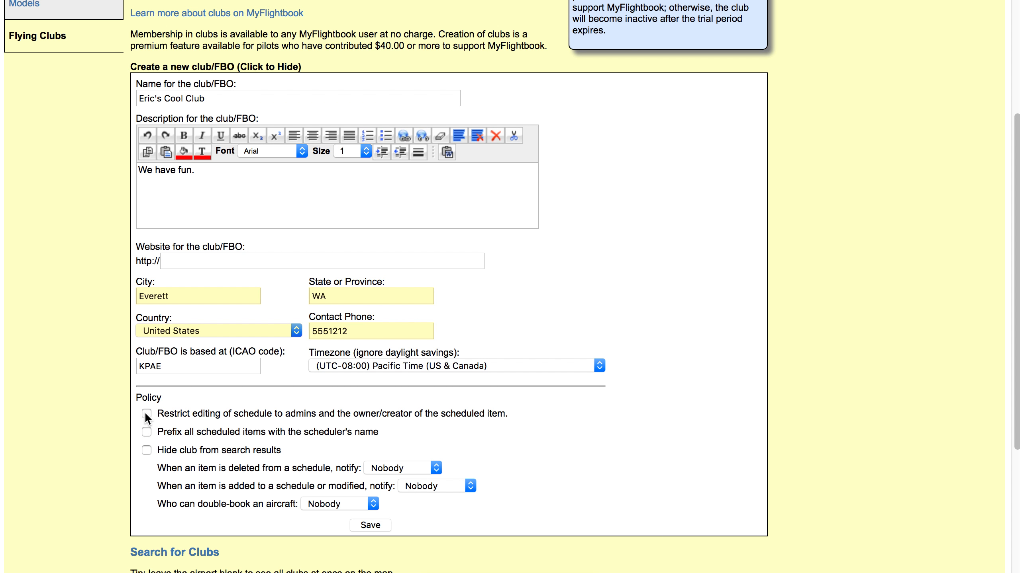
{"action": "left_click", "coordinate": [147, 437]}
{"action": "left_click_drag", "start_coordinate": [196, 371], "coordinate": [68, 360]}
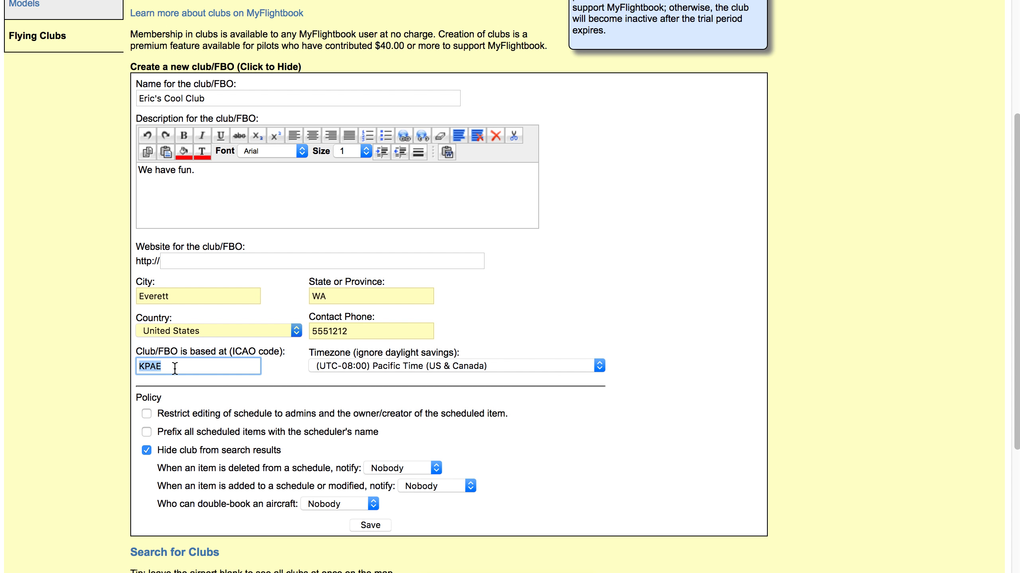
{"action": "left_click", "coordinate": [166, 450]}
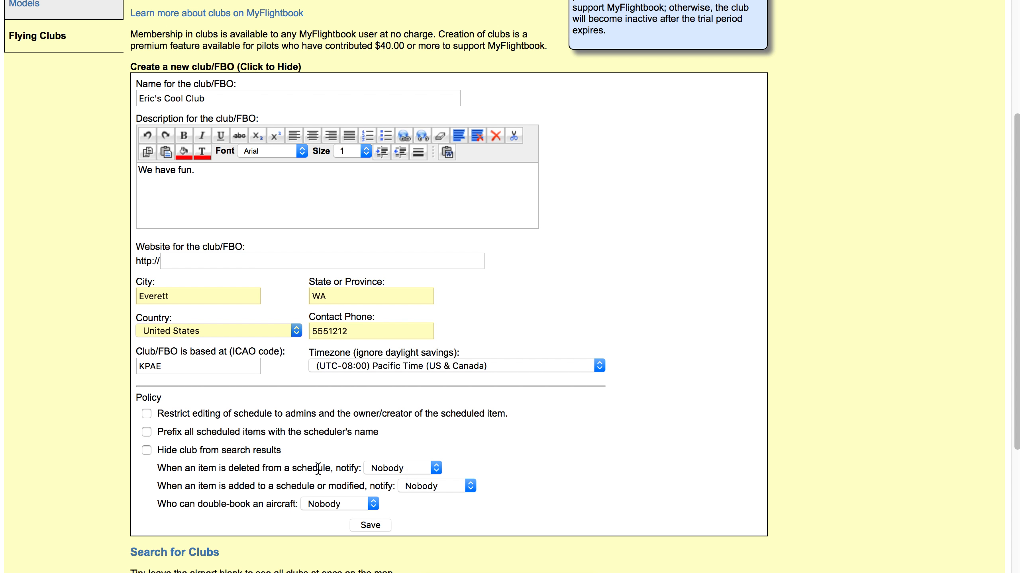
{"action": "left_click", "coordinate": [395, 468]}
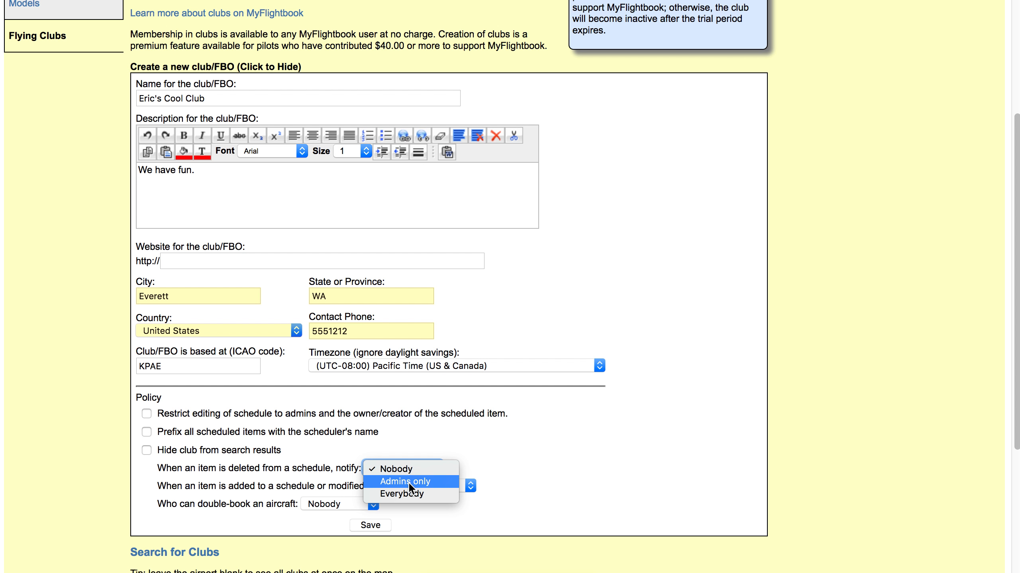
{"action": "left_click", "coordinate": [485, 464]}
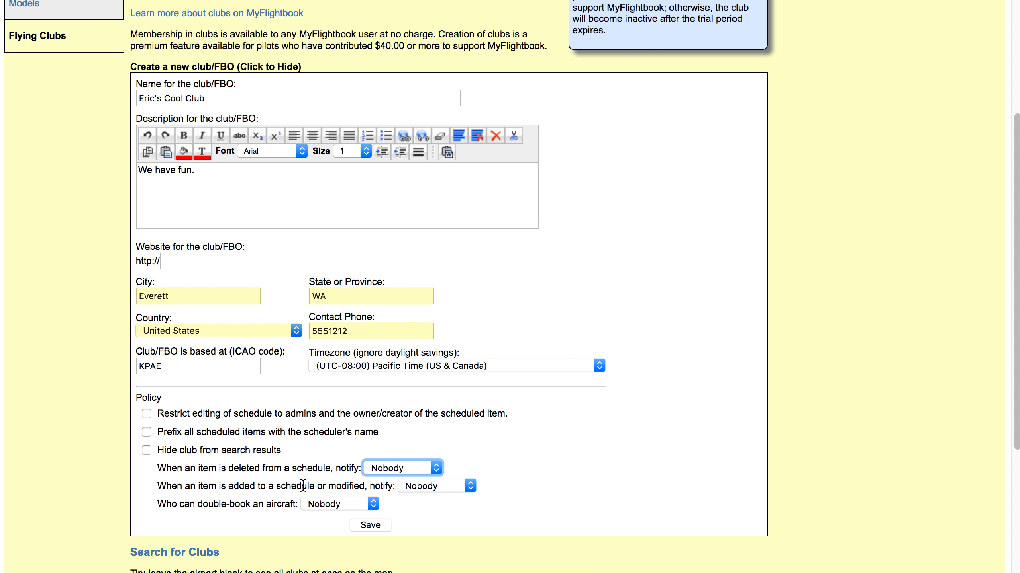
Keep added-or-modified item notifications and aircraft double-booking set to Nobody, save the new club, and read its trial period notice.
{"action": "left_click", "coordinate": [455, 486]}
{"action": "left_click", "coordinate": [513, 489]}
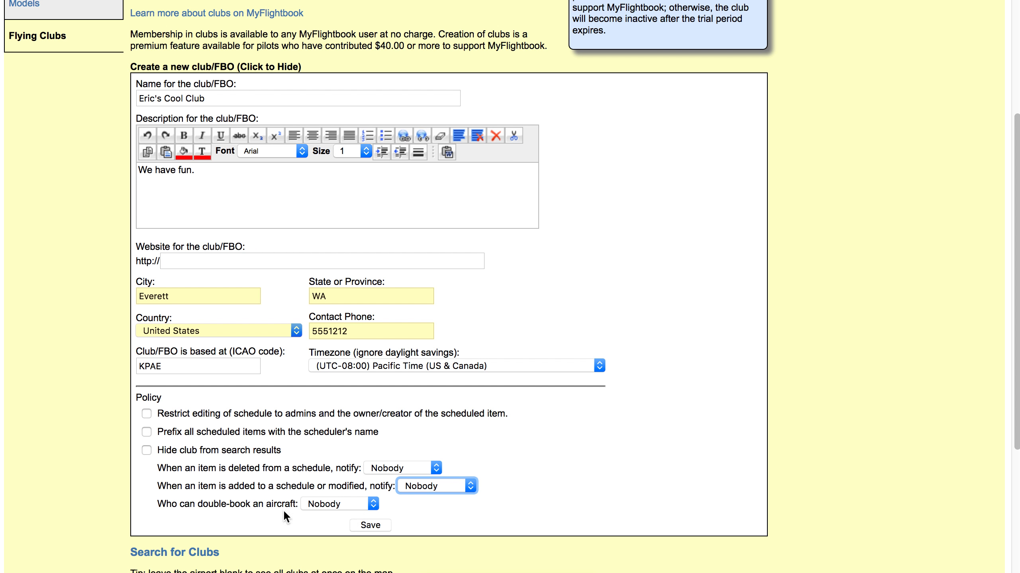
{"action": "left_click", "coordinate": [318, 504]}
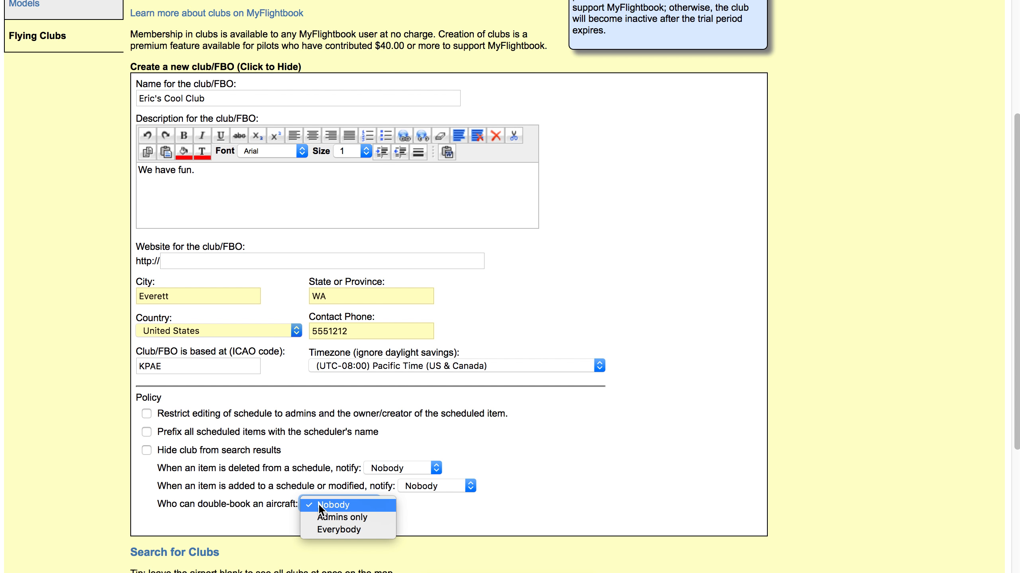
{"action": "left_click", "coordinate": [414, 508]}
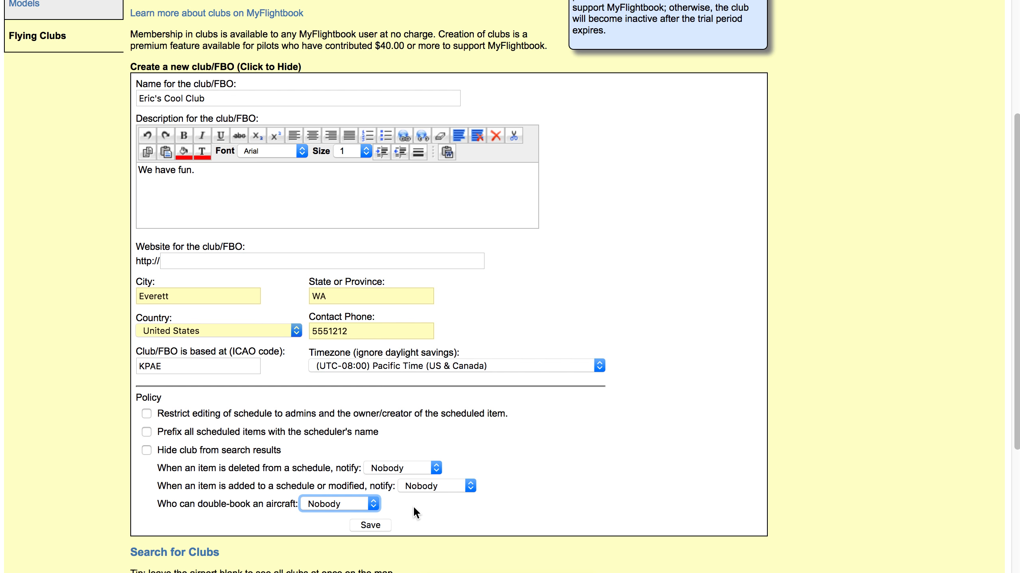
{"action": "left_click", "coordinate": [368, 526]}
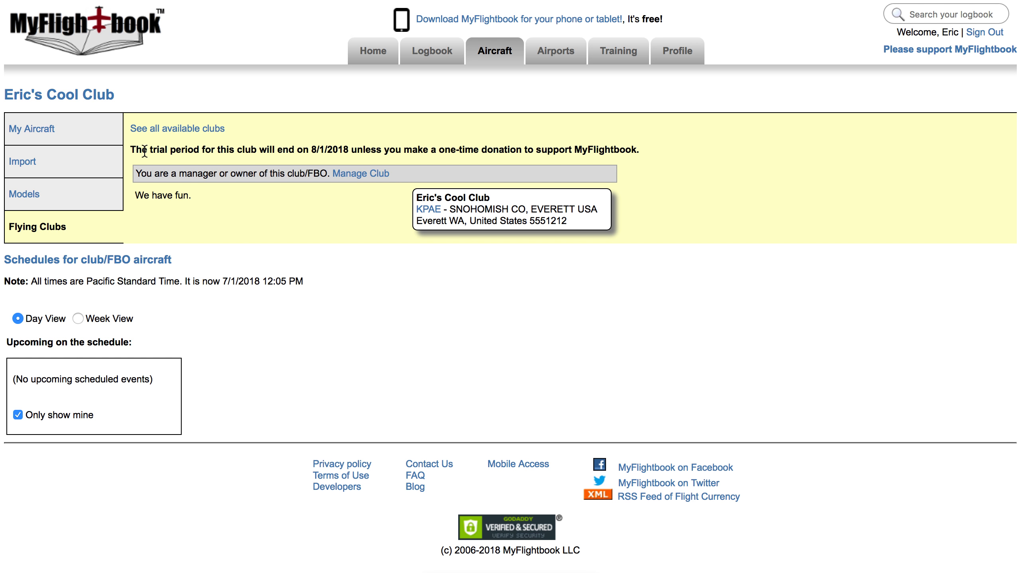
{"action": "left_click_drag", "start_coordinate": [132, 149], "coordinate": [353, 152]}
{"action": "left_click", "coordinate": [251, 197]}
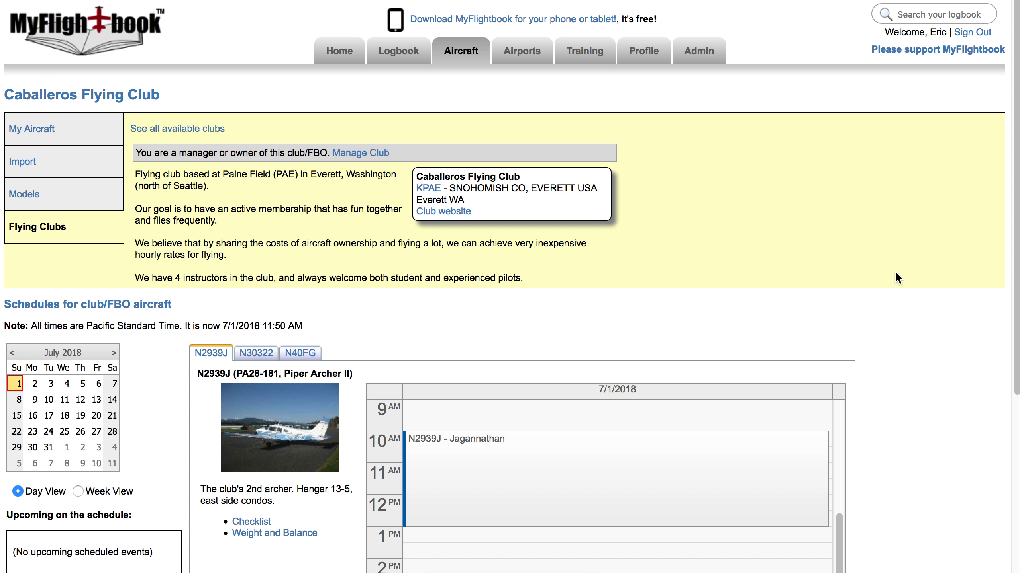
Examine the Caballeros Flying Club aircraft schedule in day view, view the whole week, and return to day view.
{"action": "scroll", "coordinate": [896, 274], "scroll_direction": "down", "scroll_amount": 2}
{"action": "scroll", "coordinate": [894, 273], "scroll_direction": "down", "scroll_amount": 3}
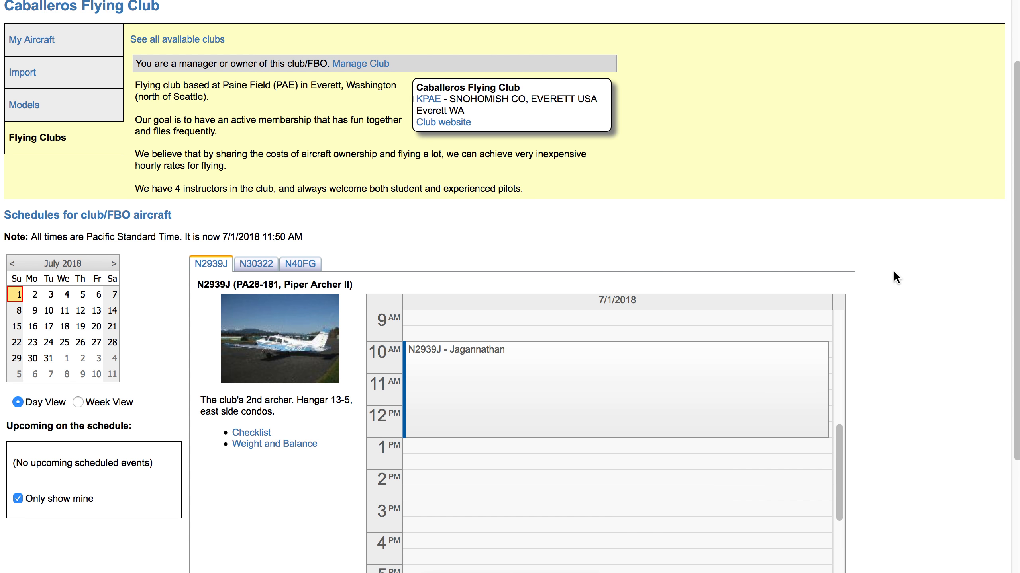
{"action": "scroll", "coordinate": [895, 273], "scroll_direction": "down", "scroll_amount": 3}
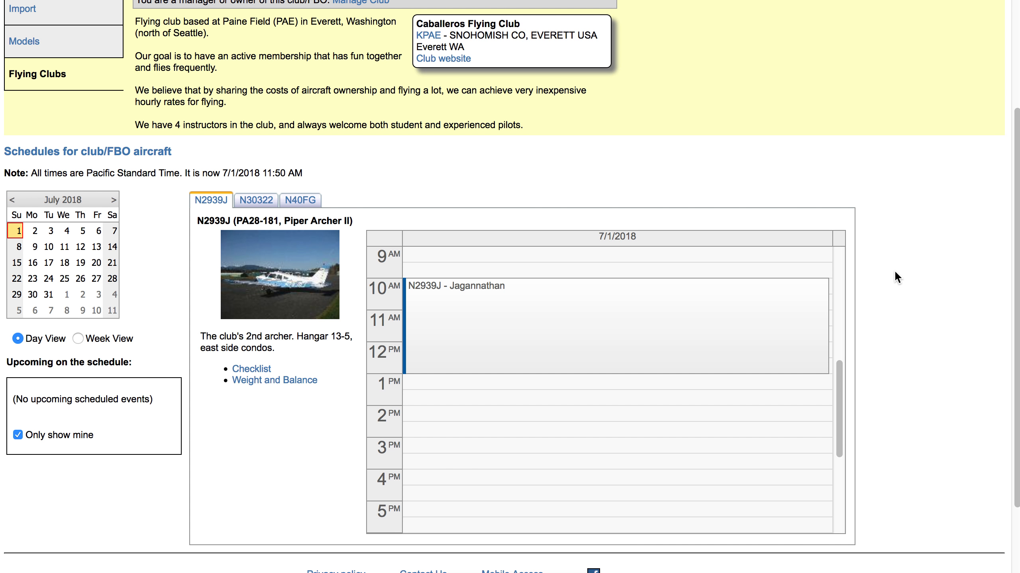
{"action": "scroll", "coordinate": [888, 280], "scroll_direction": "down", "scroll_amount": 1}
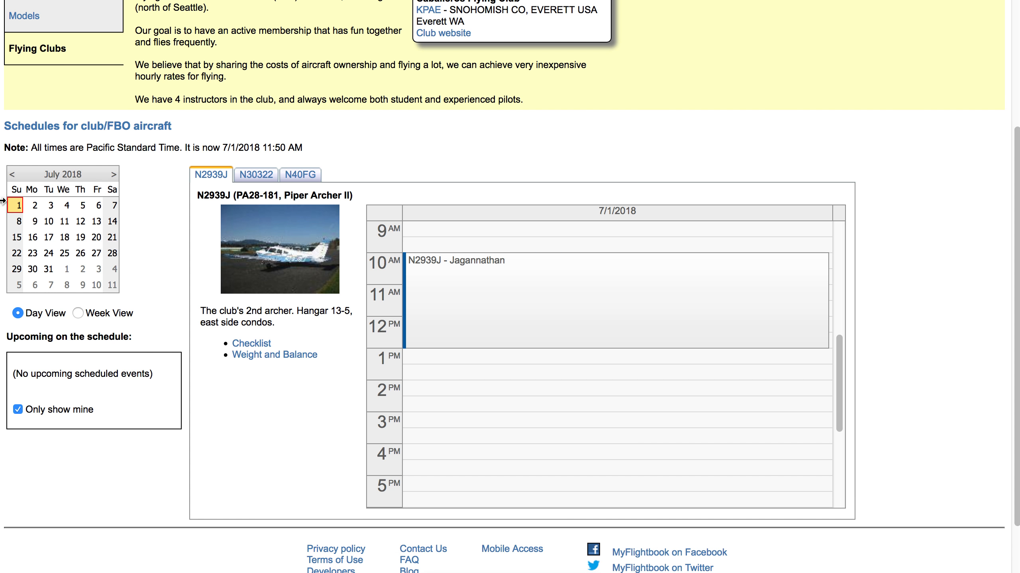
{"action": "left_click", "coordinate": [79, 313]}
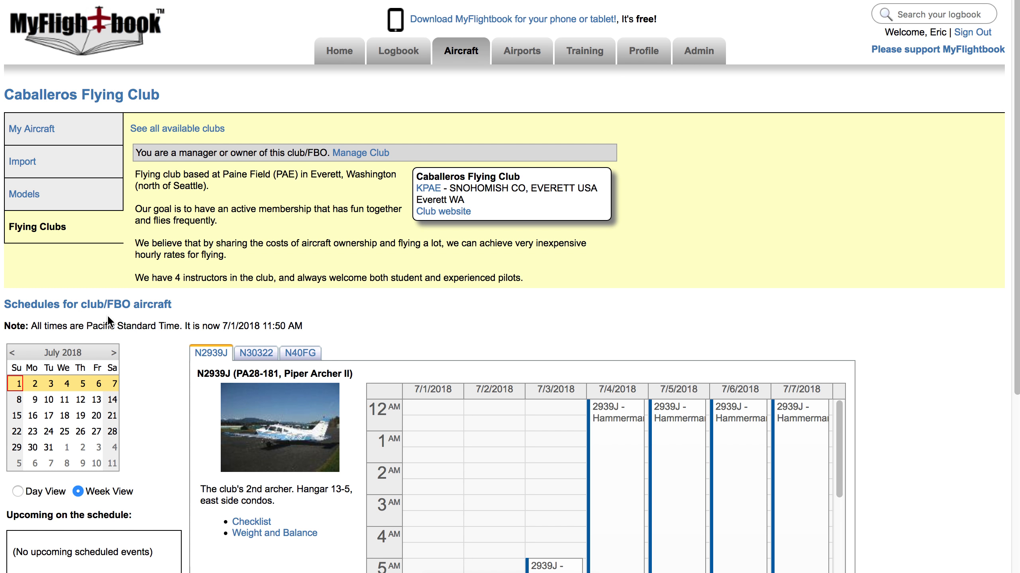
{"action": "scroll", "coordinate": [129, 363], "scroll_direction": "down", "scroll_amount": 2}
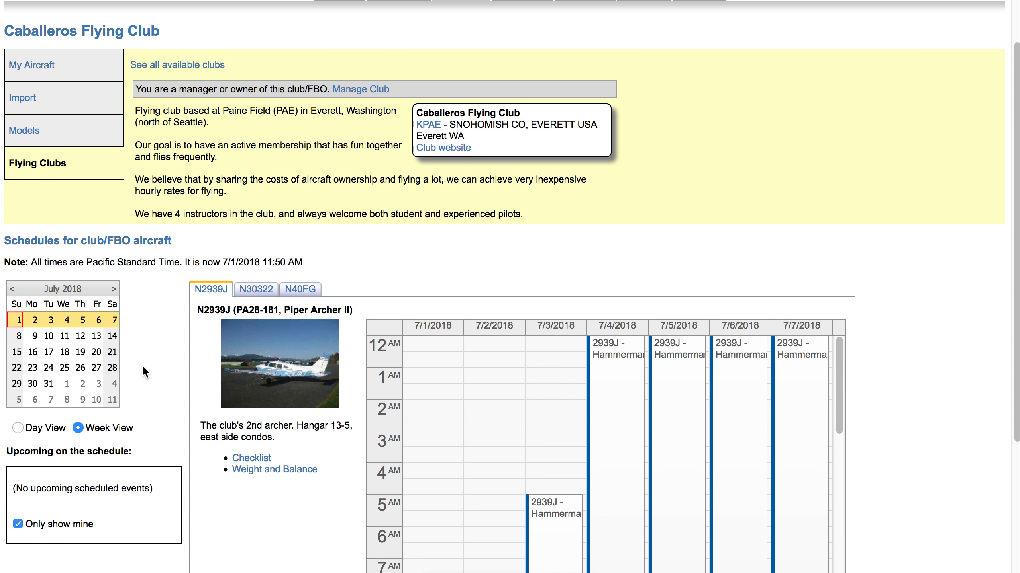
{"action": "left_click", "coordinate": [18, 428]}
{"action": "scroll", "coordinate": [118, 392], "scroll_direction": "down", "scroll_amount": 5}
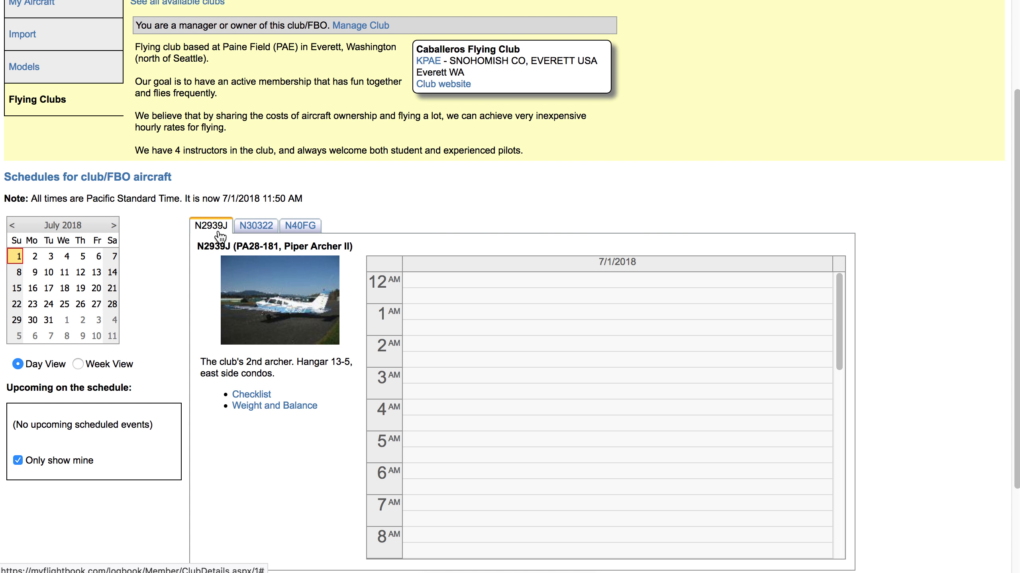
Look through the club's aircraft N30322 and N40FG, and return to N2939J to view its midday and afternoon schedule.
{"action": "left_click", "coordinate": [259, 231]}
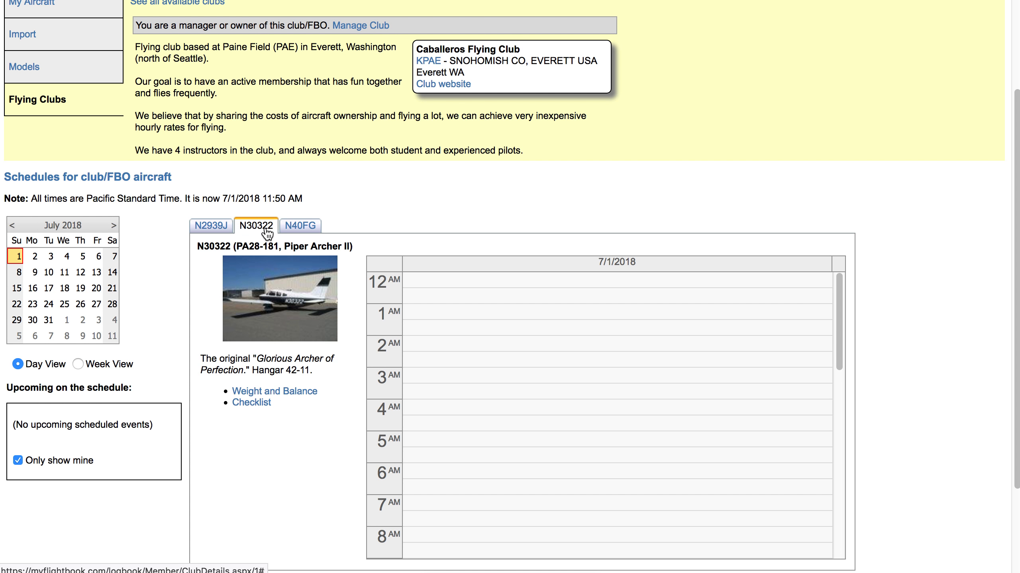
{"action": "left_click", "coordinate": [299, 227]}
{"action": "scroll", "coordinate": [452, 337], "scroll_direction": "down", "scroll_amount": 5}
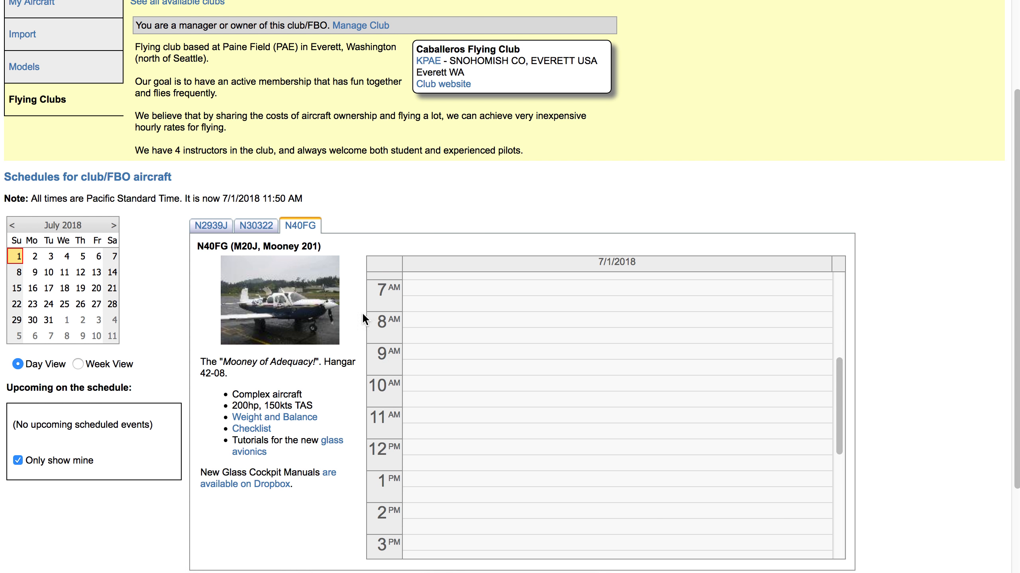
{"action": "left_click", "coordinate": [213, 227]}
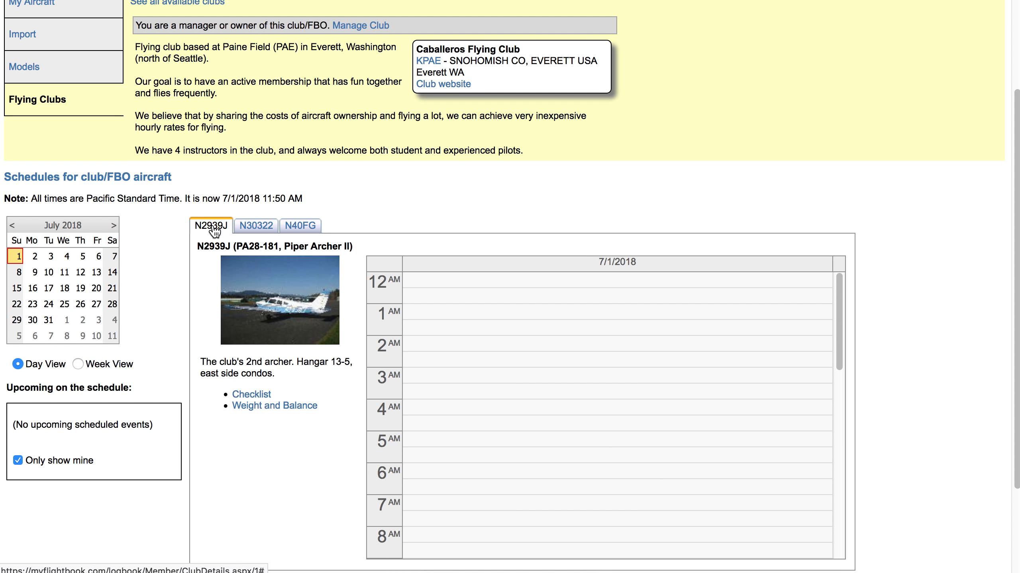
{"action": "scroll", "coordinate": [494, 375], "scroll_direction": "down", "scroll_amount": 5}
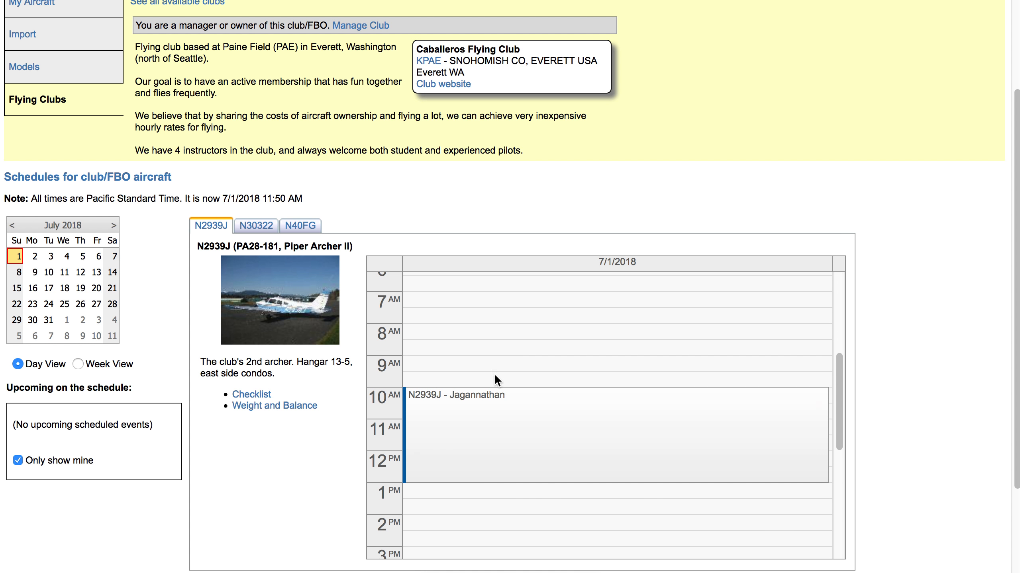
{"action": "scroll", "coordinate": [548, 419], "scroll_direction": "down", "scroll_amount": 2}
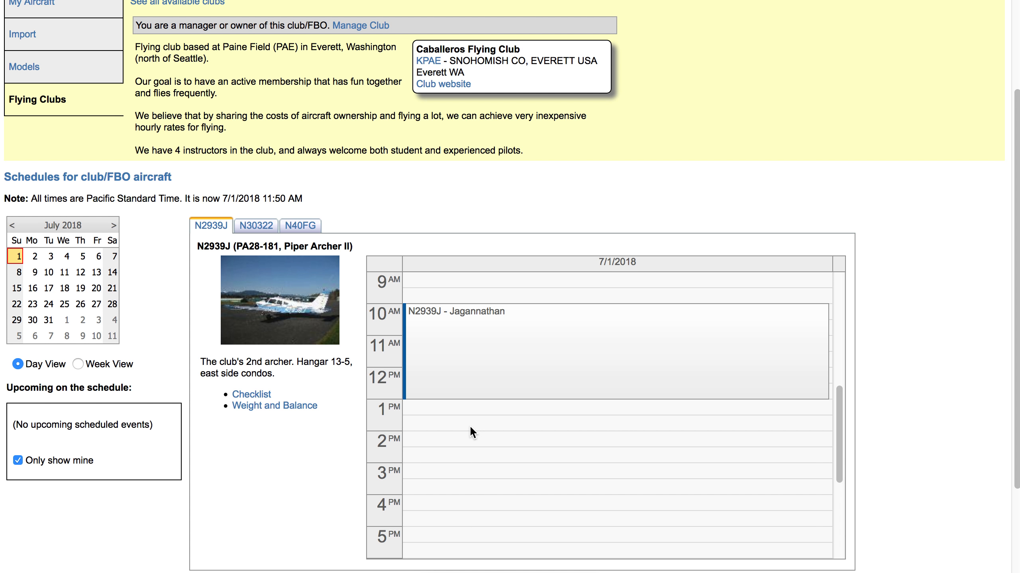
Try a new N2939J booking from 1:30 PM to 4:00 PM, cancel it, and open and close the existing 10:00 AM booking.
{"action": "left_click_drag", "start_coordinate": [471, 427], "coordinate": [469, 485]}
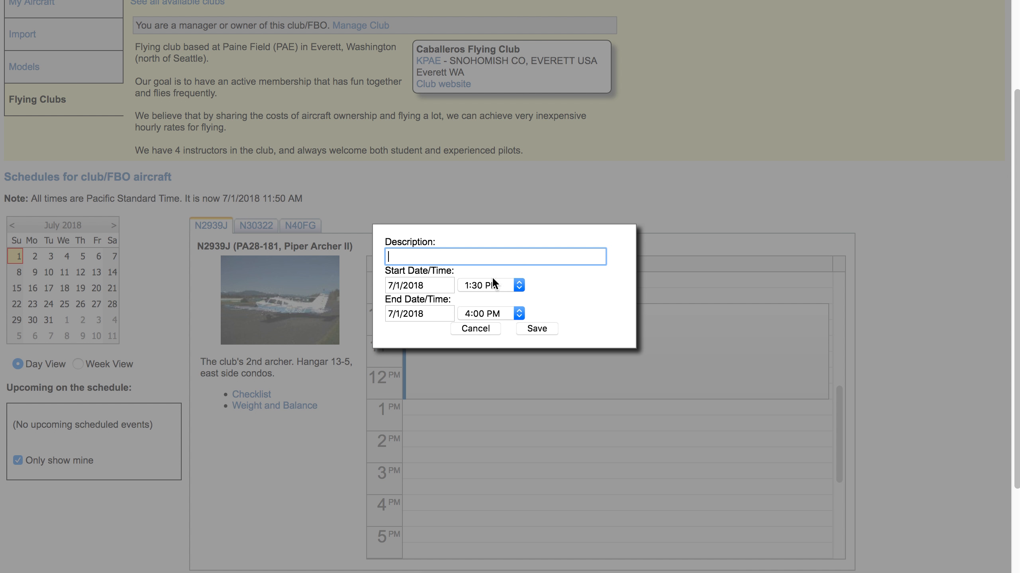
{"action": "left_click", "coordinate": [480, 327]}
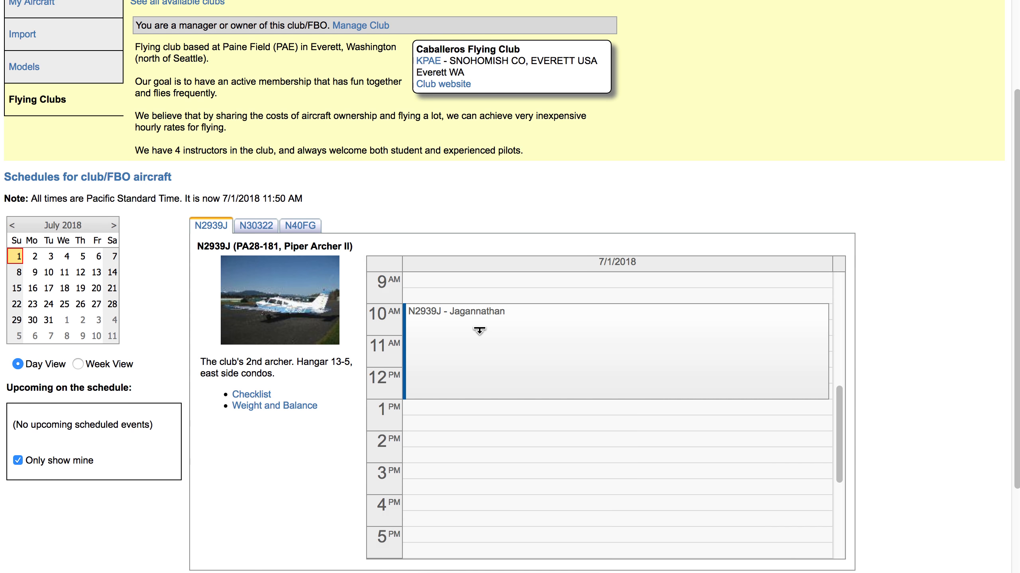
{"action": "left_click", "coordinate": [490, 349]}
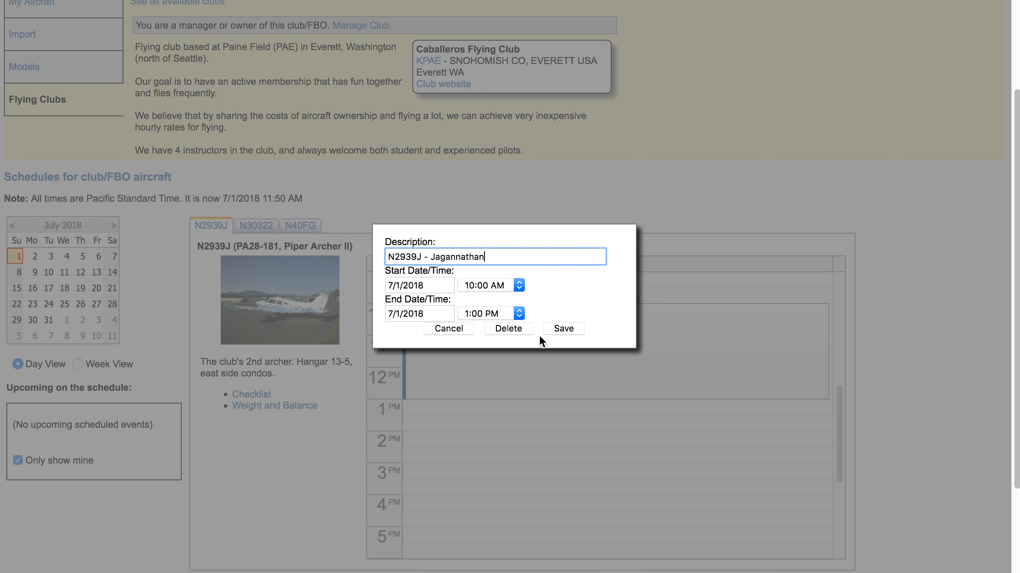
{"action": "left_click", "coordinate": [440, 329]}
Check the day schedules of N40FG and N30322.
{"action": "left_click", "coordinate": [301, 226]}
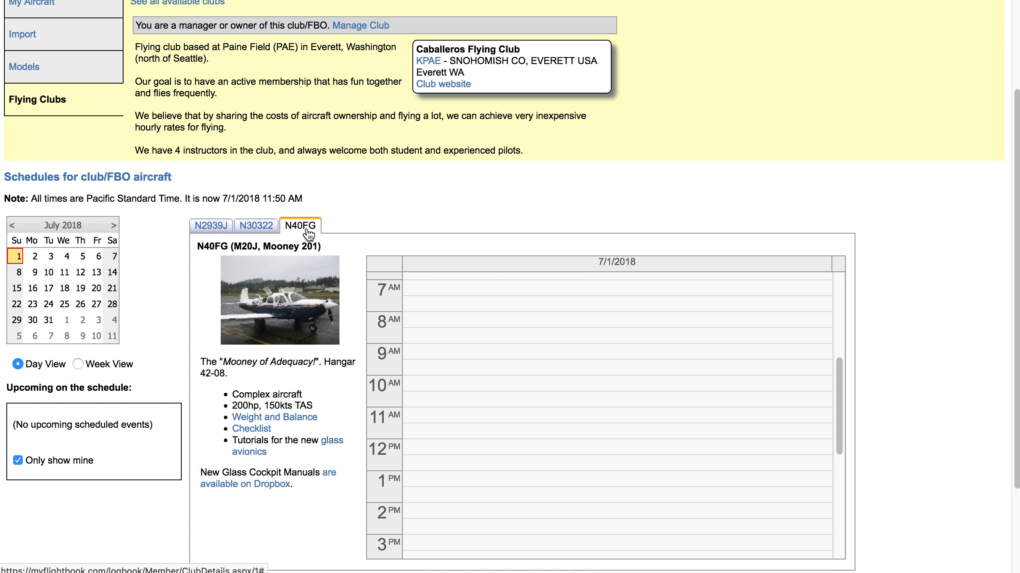
{"action": "scroll", "coordinate": [520, 386], "scroll_direction": "down", "scroll_amount": 2}
{"action": "left_click", "coordinate": [255, 226]}
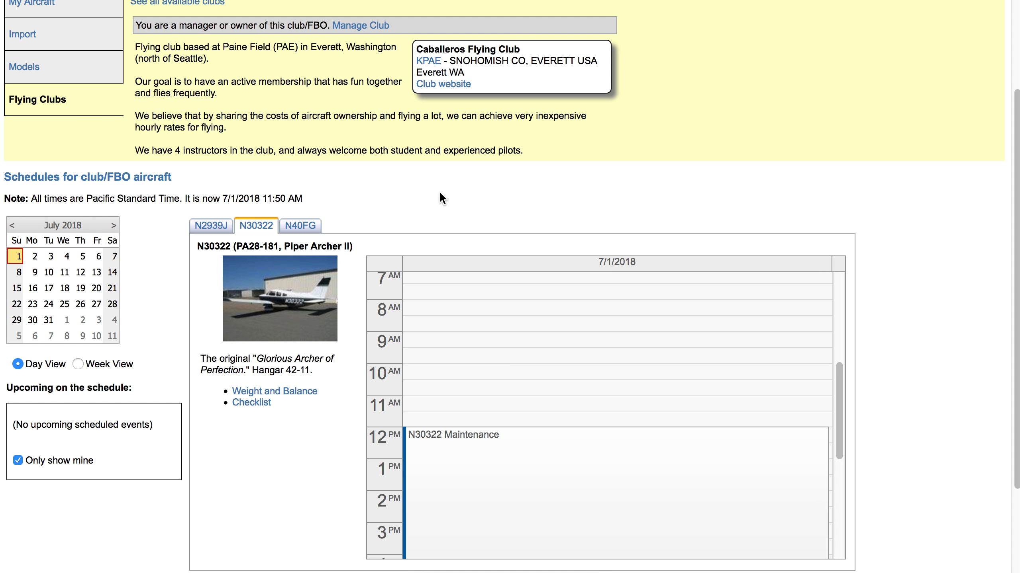
Open N2939J from the list of own aircraft and view its club schedule for the morning and afternoon.
{"action": "scroll", "coordinate": [440, 196], "scroll_direction": "up", "scroll_amount": 3}
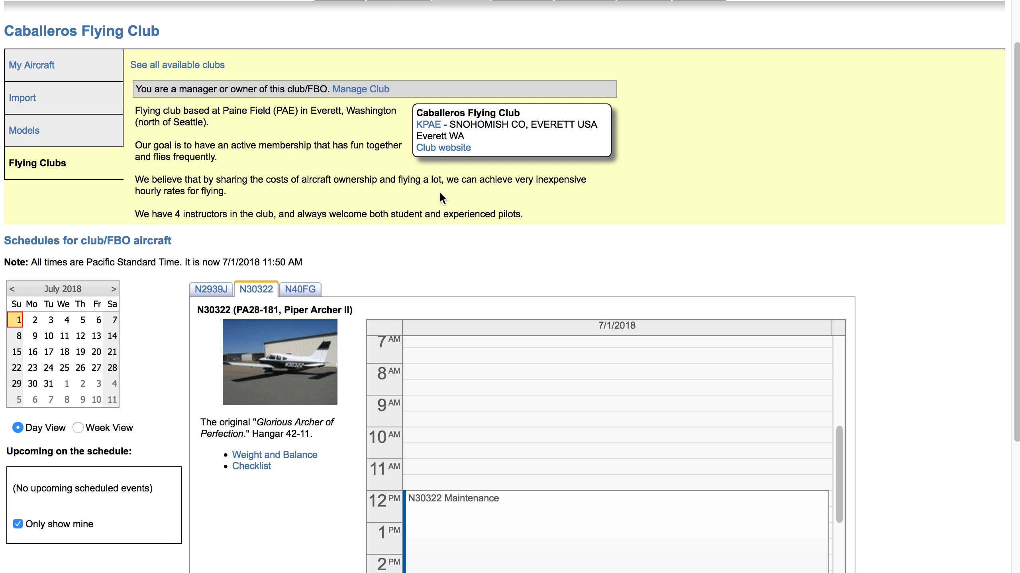
{"action": "scroll", "coordinate": [441, 197], "scroll_direction": "up", "scroll_amount": 3}
{"action": "mouse_move", "coordinate": [448, 61]}
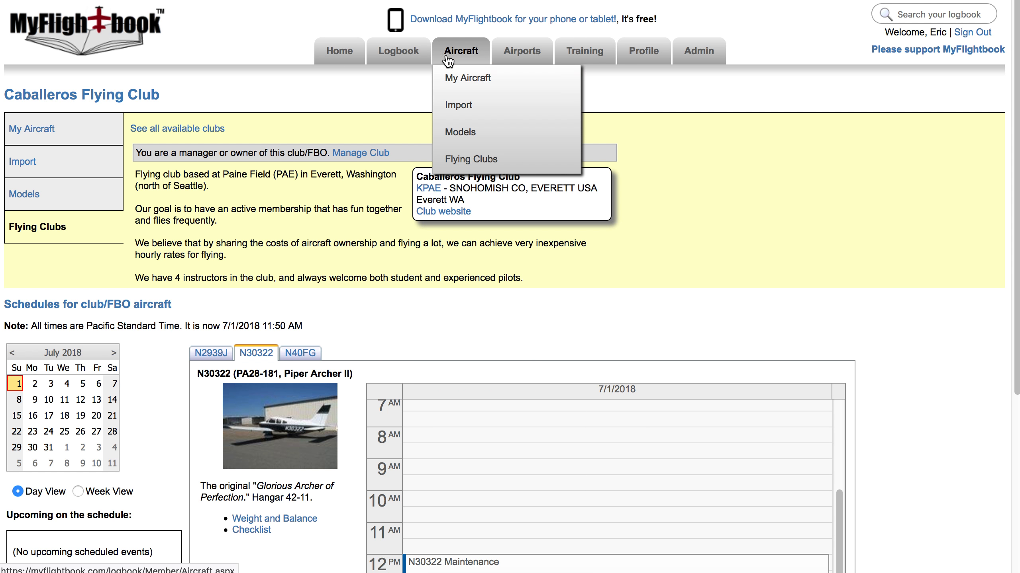
{"action": "left_click", "coordinate": [455, 85]}
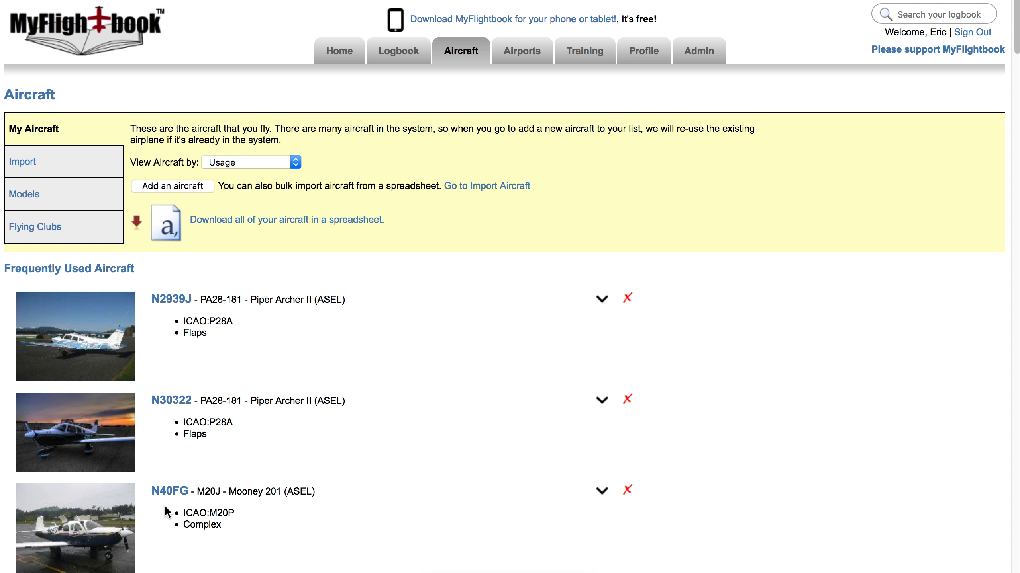
{"action": "left_click", "coordinate": [171, 300]}
{"action": "scroll", "coordinate": [141, 353], "scroll_direction": "down", "scroll_amount": 4}
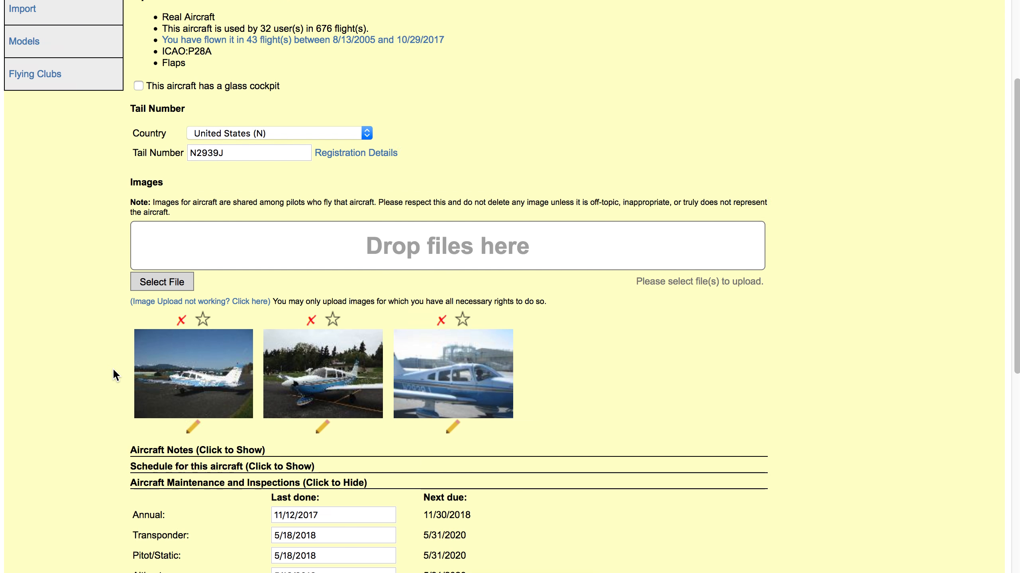
{"action": "scroll", "coordinate": [115, 375], "scroll_direction": "down", "scroll_amount": 2}
{"action": "left_click", "coordinate": [199, 376]}
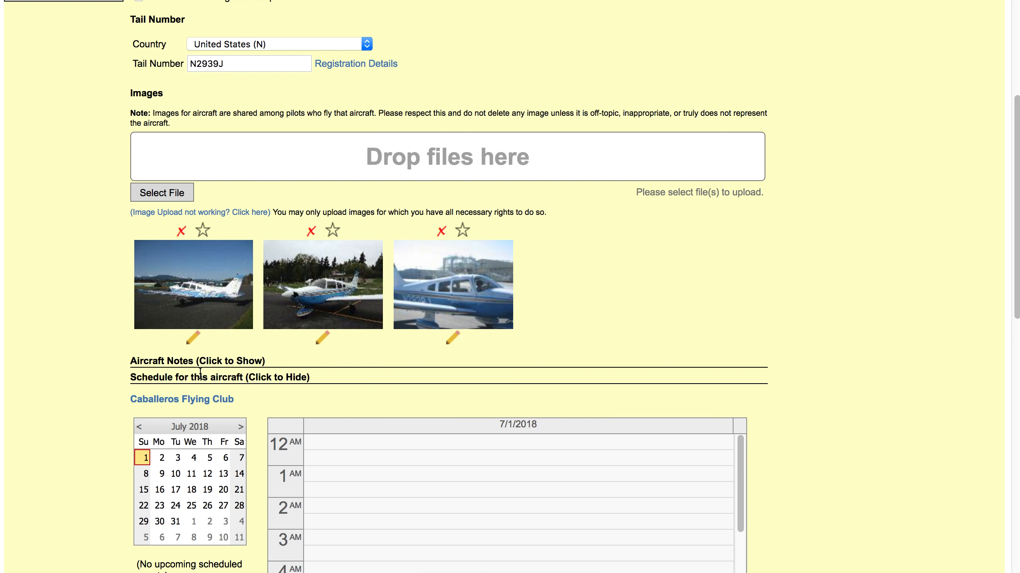
{"action": "scroll", "coordinate": [96, 367], "scroll_direction": "down", "scroll_amount": 7}
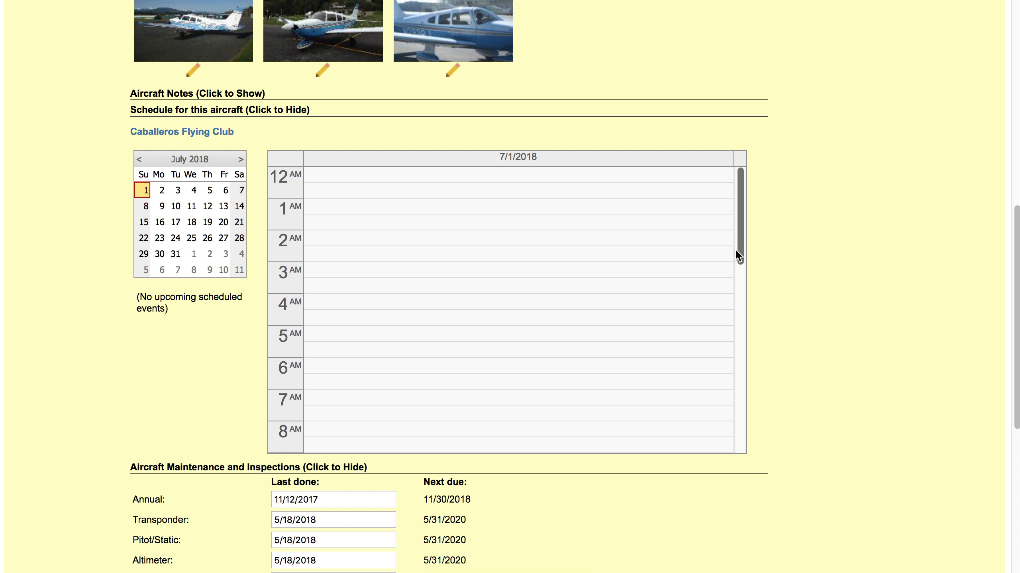
{"action": "left_click", "coordinate": [740, 341]}
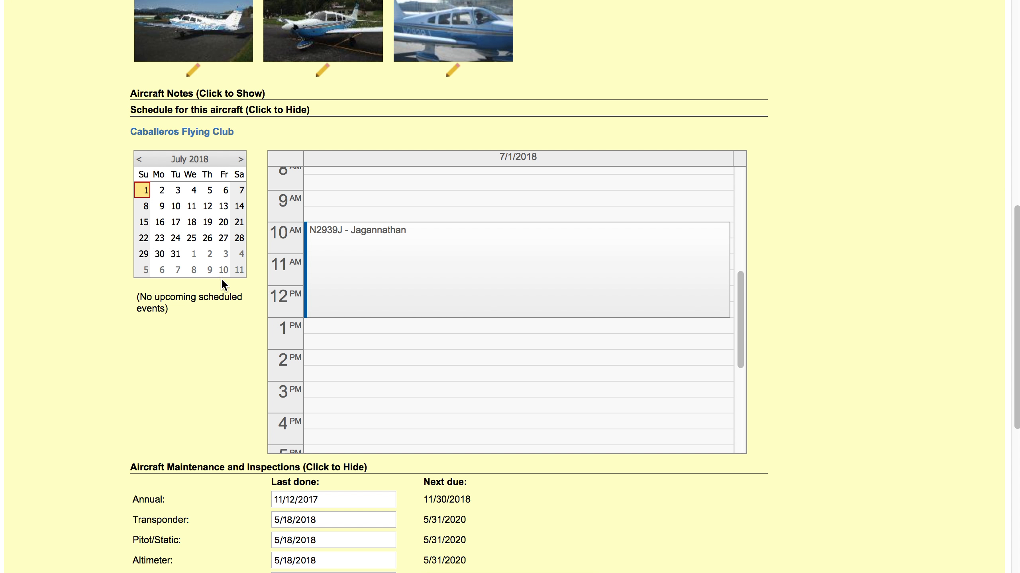
Return to the Caballeros Flying Club page and open its club management.
{"action": "scroll", "coordinate": [206, 391], "scroll_direction": "up", "scroll_amount": 6}
{"action": "scroll", "coordinate": [206, 393], "scroll_direction": "up", "scroll_amount": 7}
{"action": "mouse_move", "coordinate": [461, 52]}
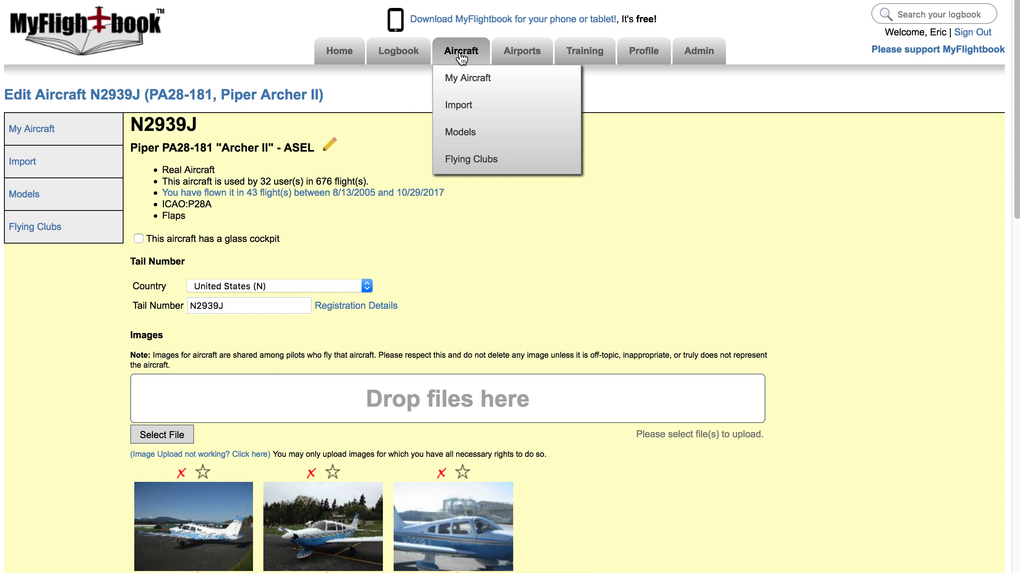
{"action": "left_click", "coordinate": [470, 160]}
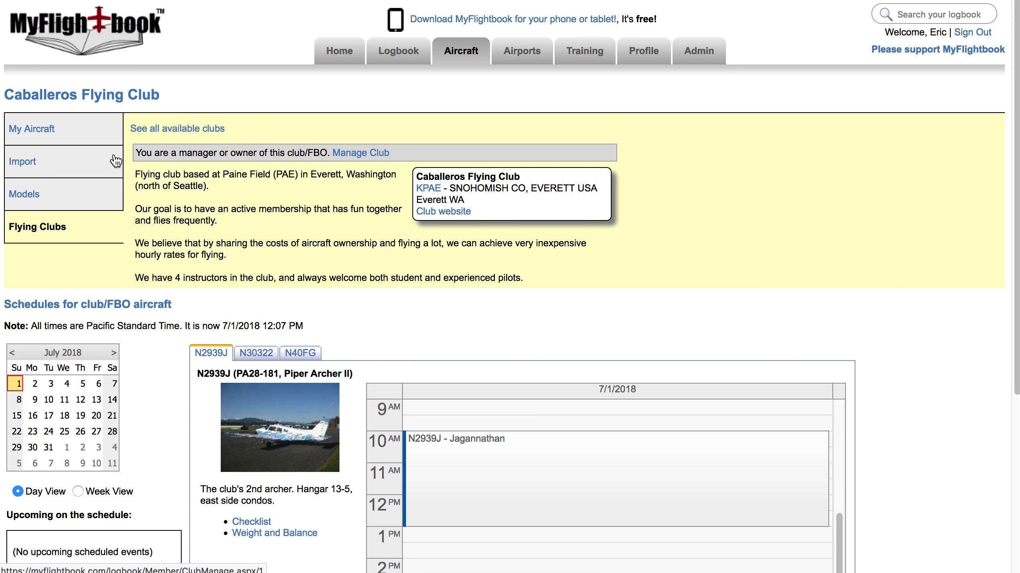
{"action": "left_click", "coordinate": [352, 155]}
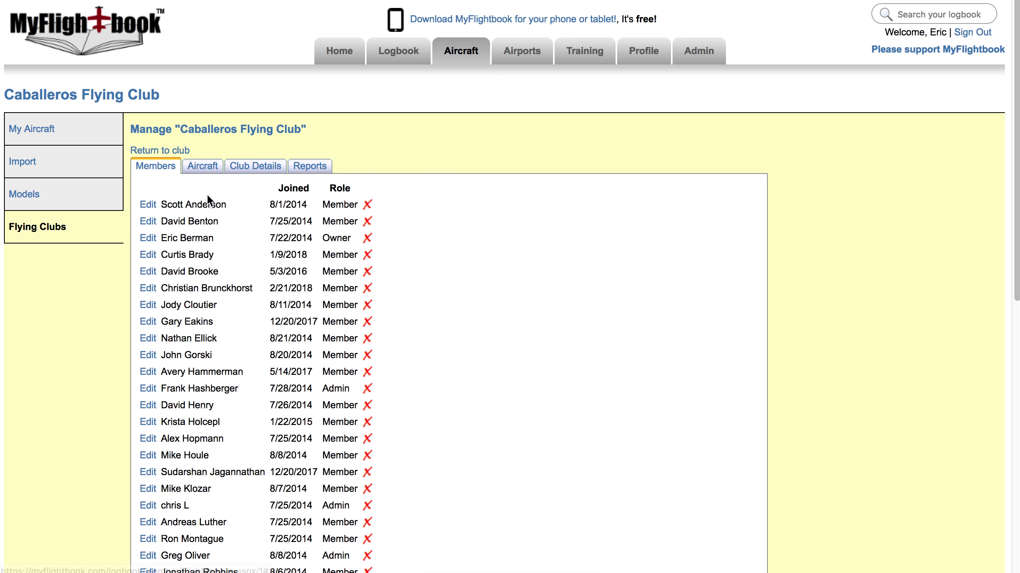
Review the club's member list with join dates and roles, down to the form for inviting a member by e-mail.
{"action": "scroll", "coordinate": [449, 246], "scroll_direction": "down", "scroll_amount": 5}
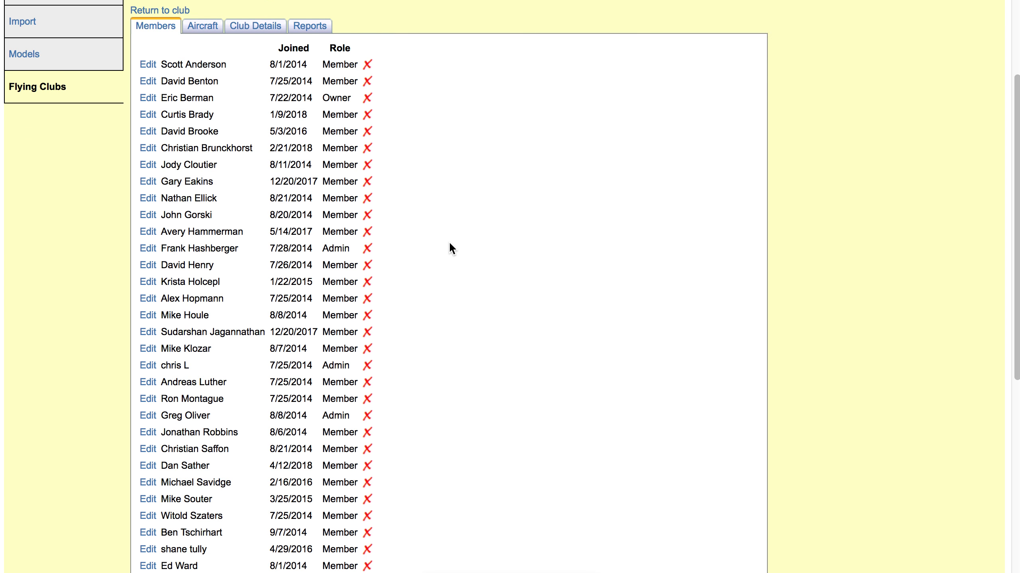
{"action": "scroll", "coordinate": [449, 245], "scroll_direction": "up", "scroll_amount": 7}
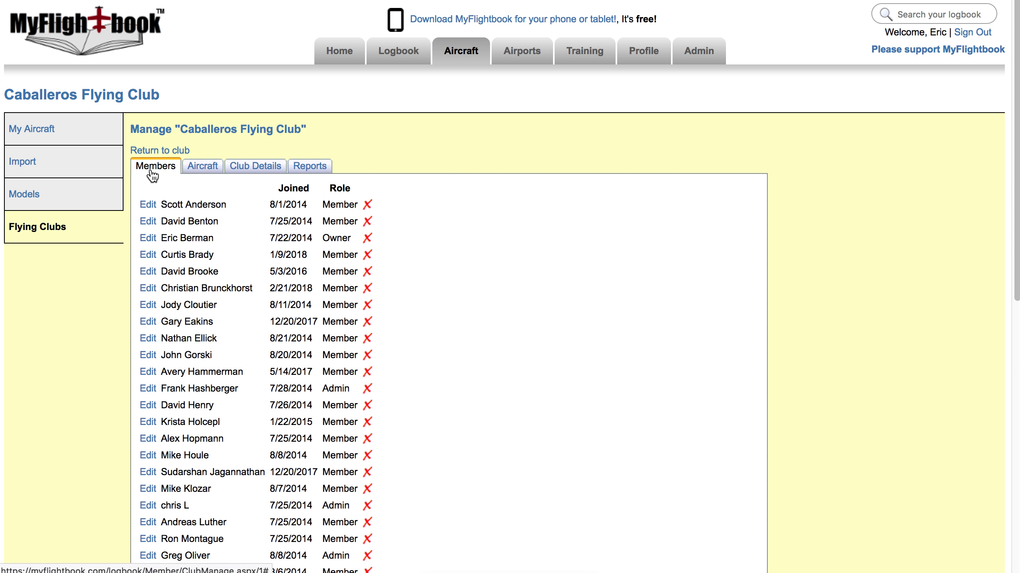
{"action": "scroll", "coordinate": [457, 277], "scroll_direction": "down", "scroll_amount": 2}
{"action": "scroll", "coordinate": [459, 276], "scroll_direction": "down", "scroll_amount": 6}
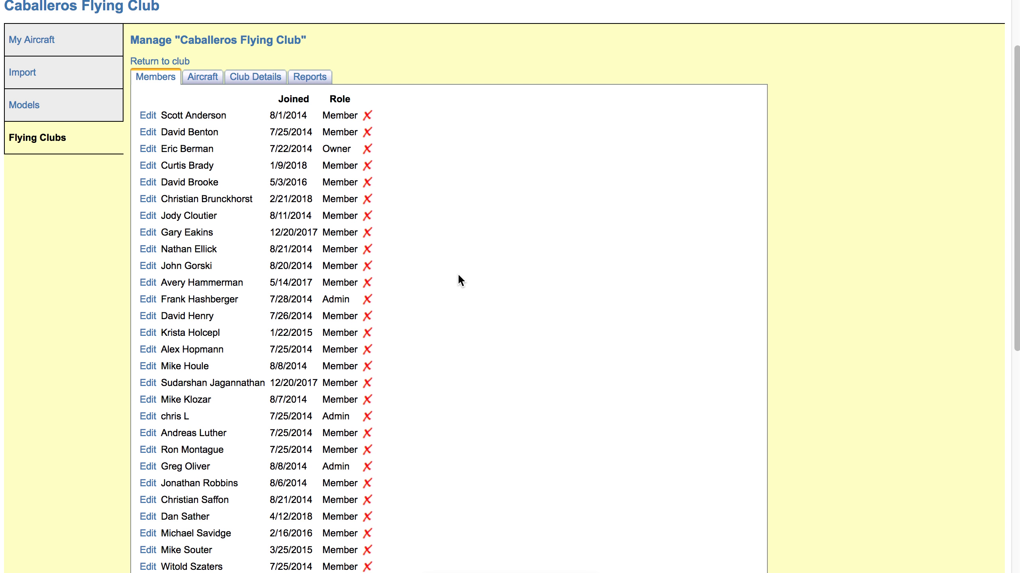
{"action": "scroll", "coordinate": [458, 277], "scroll_direction": "down", "scroll_amount": 2}
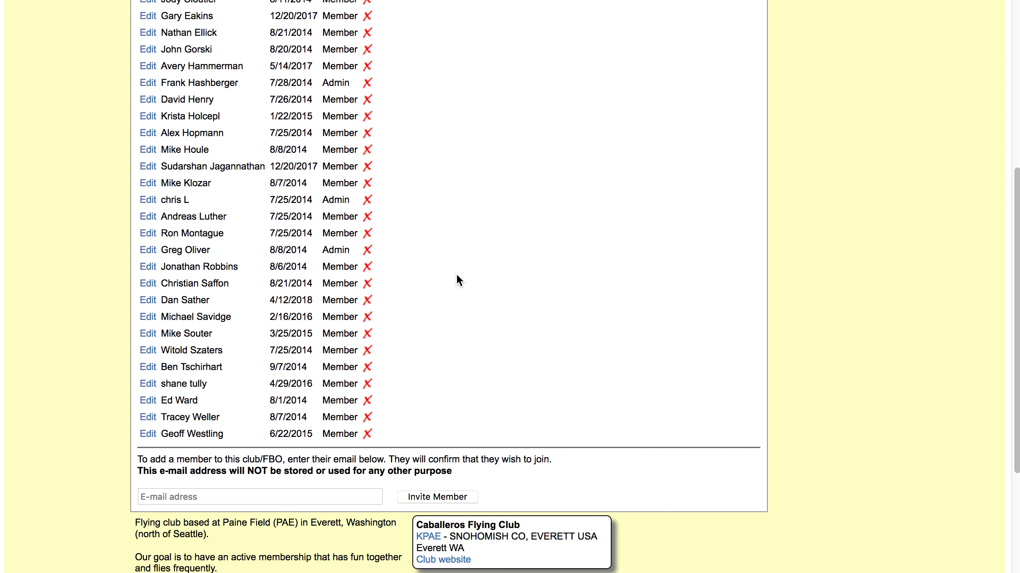
Look at the member invitation field and the role options for the first listed member, leaving the role as it is.
{"action": "left_click", "coordinate": [197, 500]}
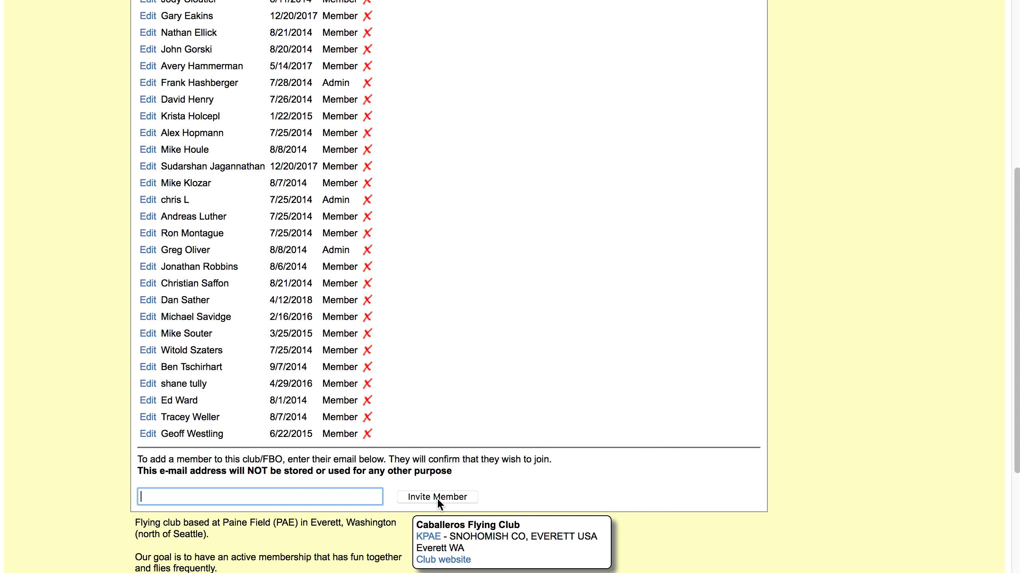
{"action": "scroll", "coordinate": [486, 309], "scroll_direction": "up", "scroll_amount": 5}
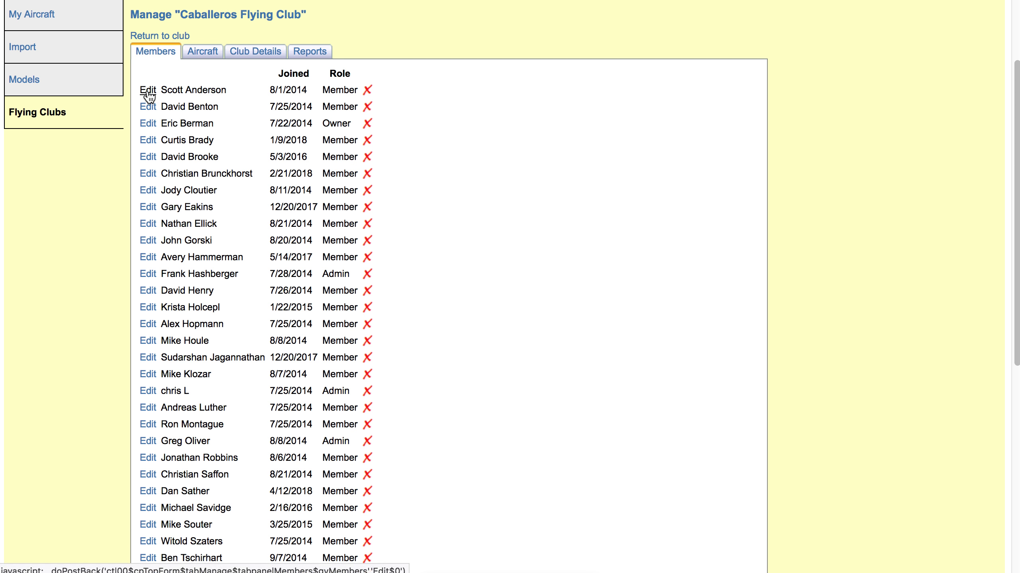
{"action": "left_click", "coordinate": [148, 90]}
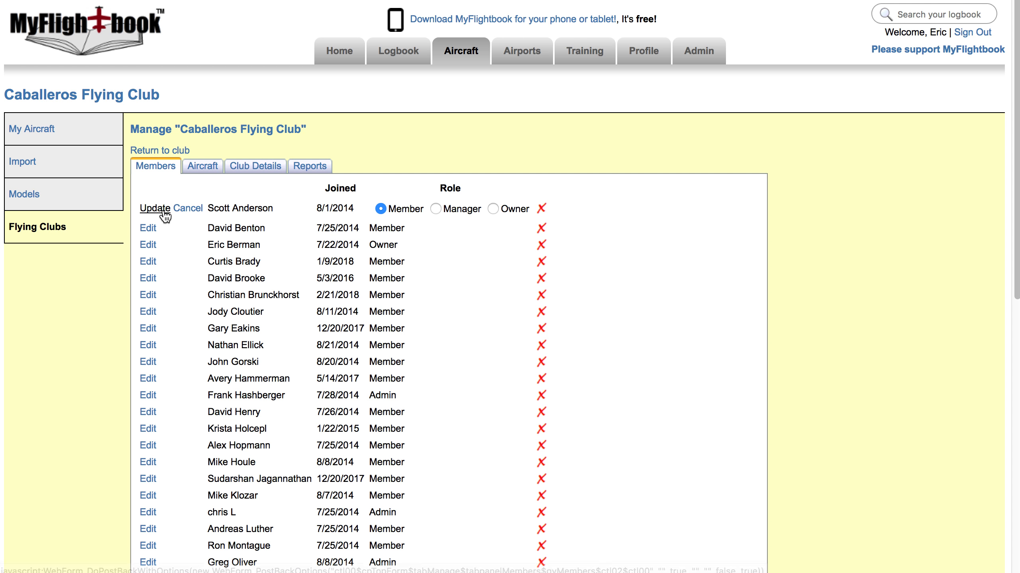
{"action": "left_click", "coordinate": [188, 209]}
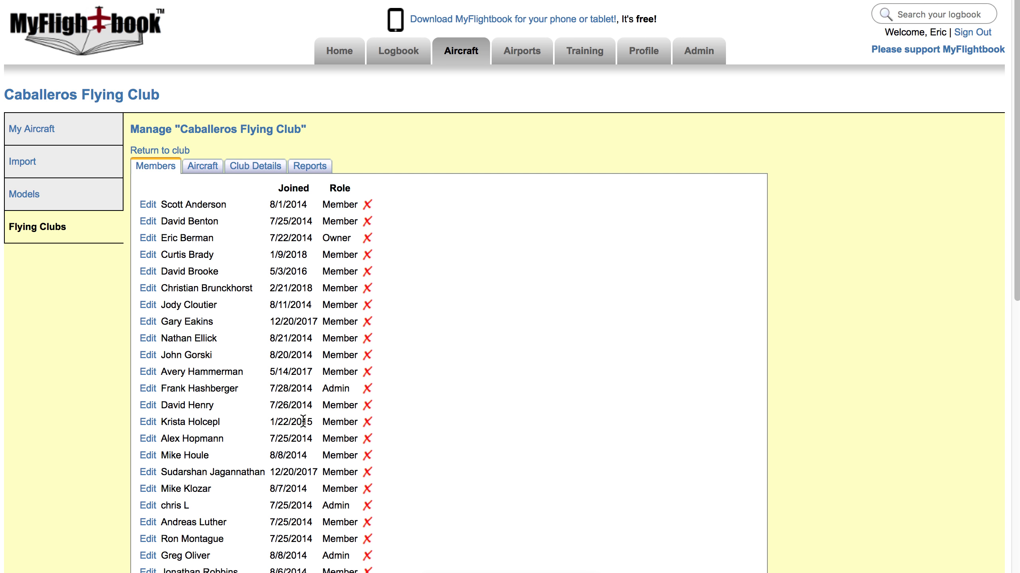
Review the club's managed aircraft, the profile aircraft available for adding, and the description editor for a new aircraft.
{"action": "left_click", "coordinate": [201, 166]}
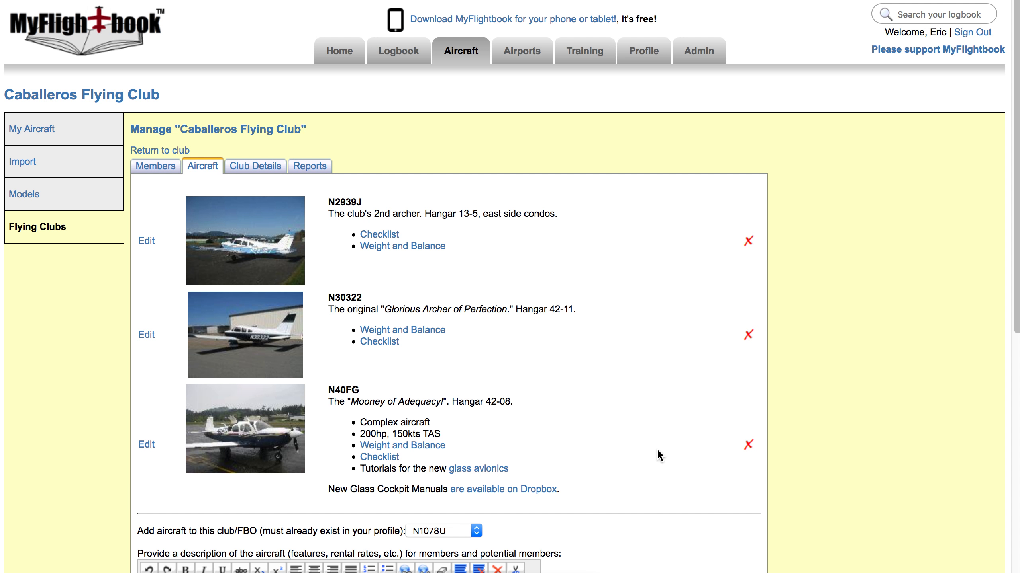
{"action": "scroll", "coordinate": [655, 449], "scroll_direction": "down", "scroll_amount": 3}
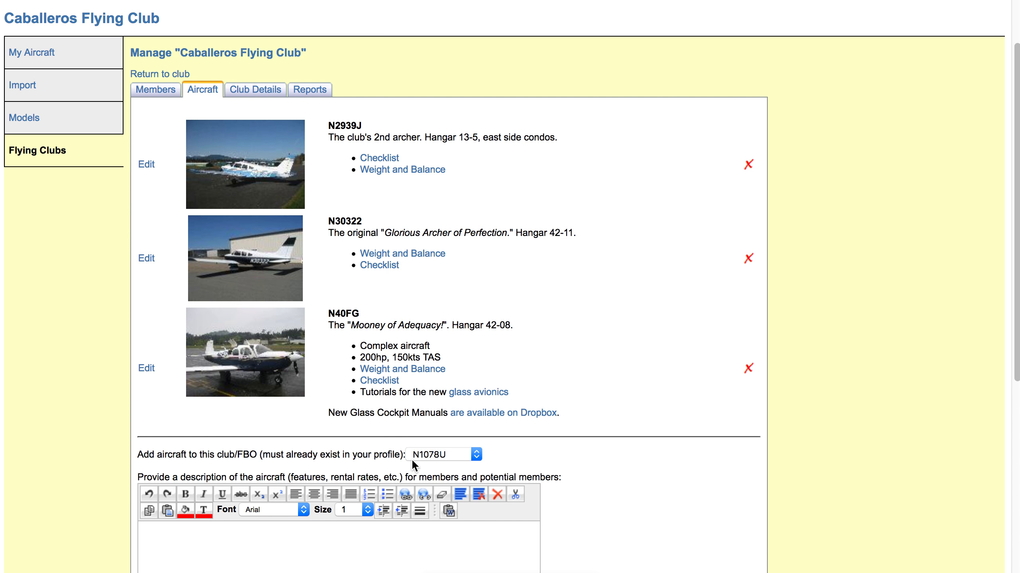
{"action": "left_click", "coordinate": [414, 458]}
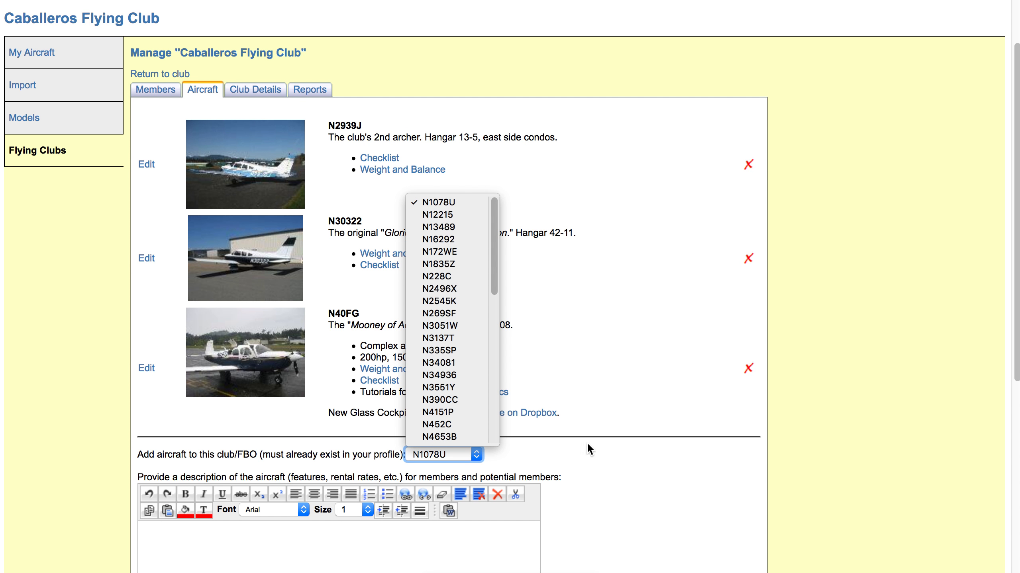
{"action": "left_click", "coordinate": [593, 491]}
{"action": "scroll", "coordinate": [652, 472], "scroll_direction": "down", "scroll_amount": 3}
{"action": "left_click", "coordinate": [266, 477]}
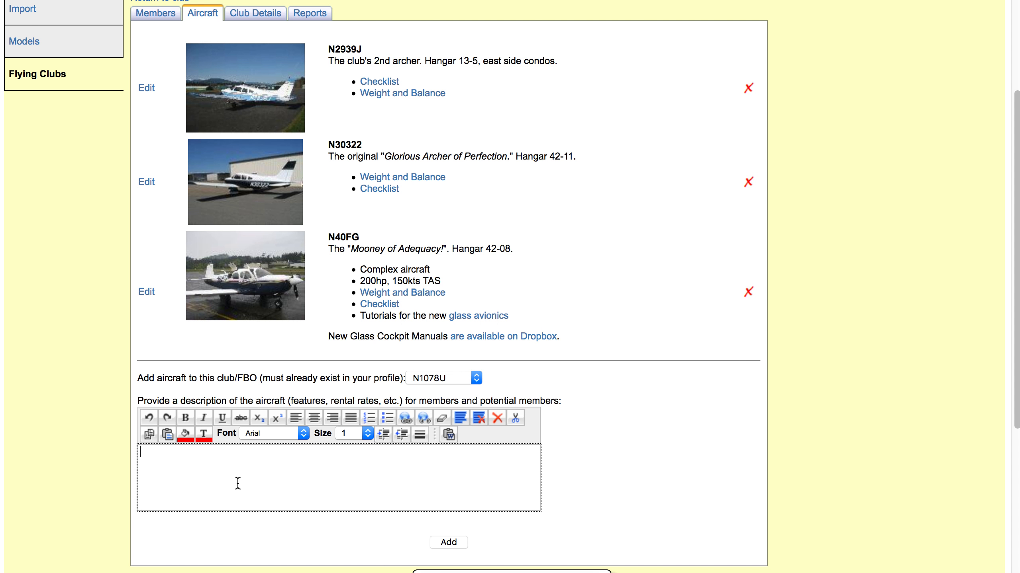
{"action": "scroll", "coordinate": [717, 472], "scroll_direction": "up", "scroll_amount": 6}
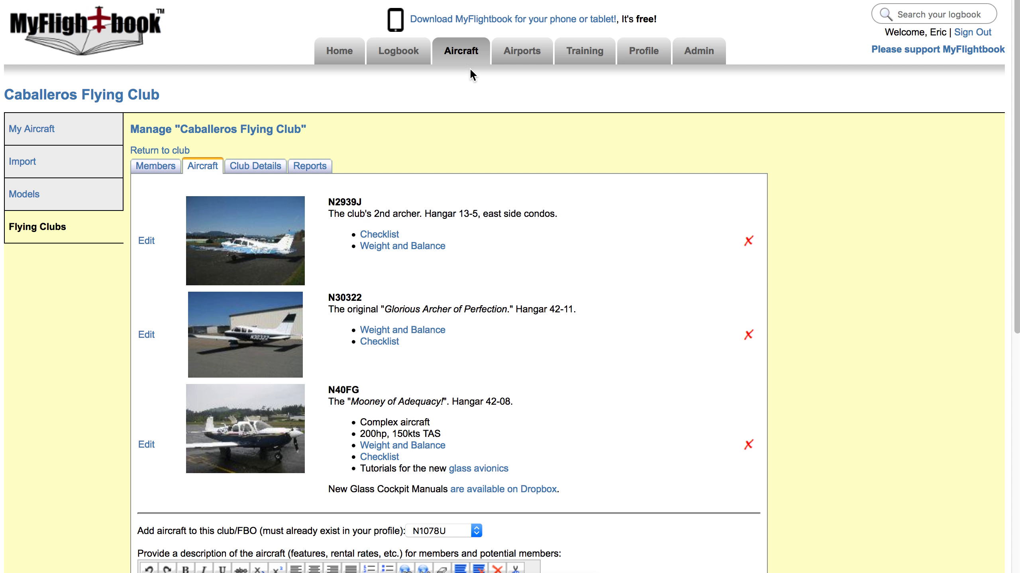
View the N30322 and N40FG descriptions on the club page, and return to the aircraft list in club management.
{"action": "mouse_move", "coordinate": [465, 62]}
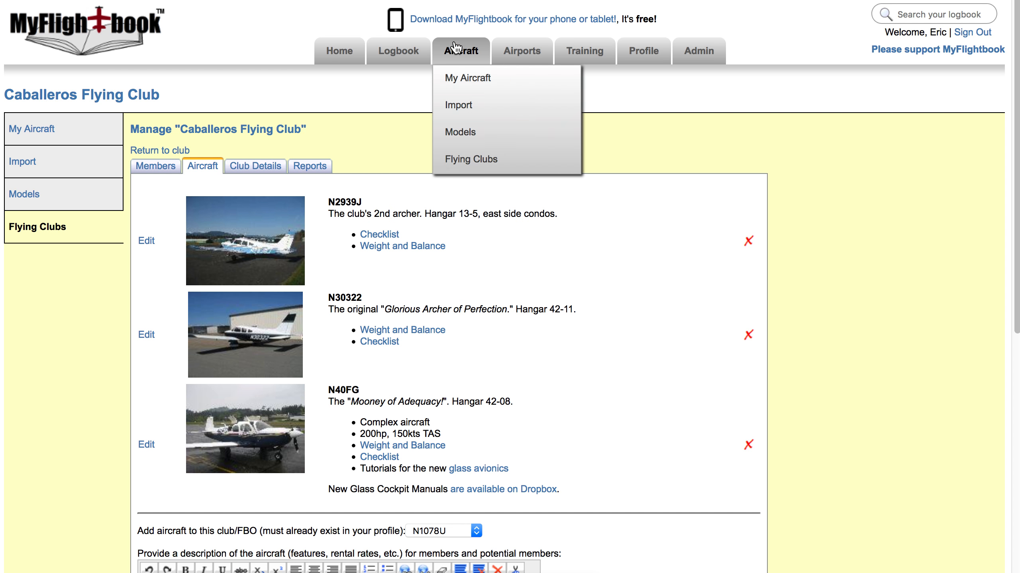
{"action": "left_click", "coordinate": [464, 162]}
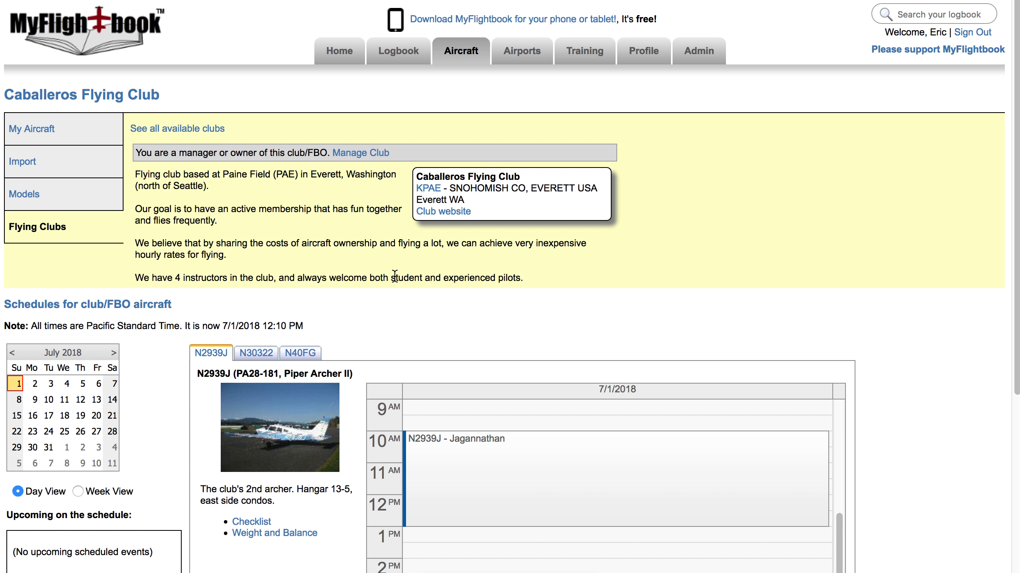
{"action": "scroll", "coordinate": [392, 318], "scroll_direction": "down", "scroll_amount": 2}
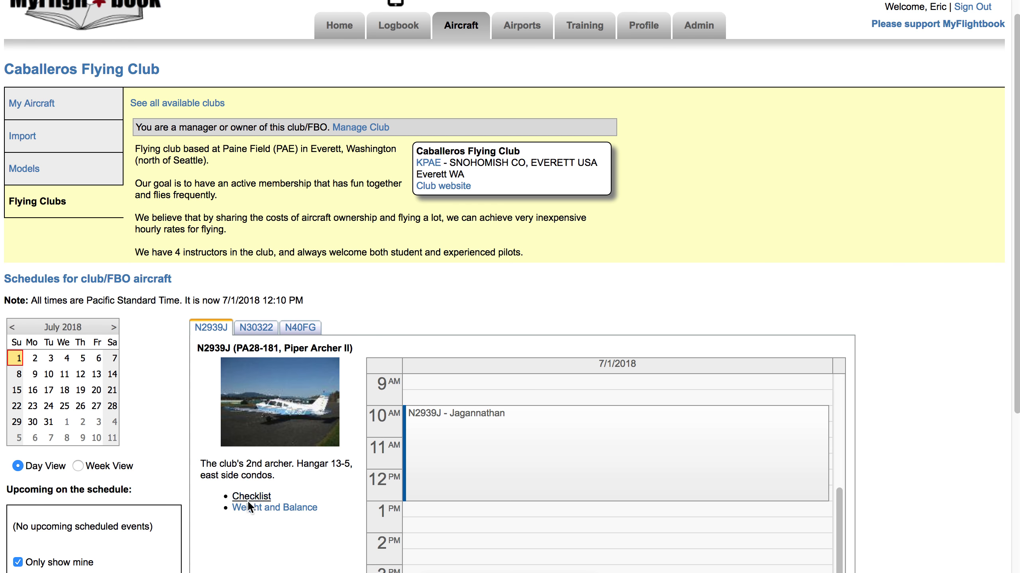
{"action": "left_click", "coordinate": [256, 328]}
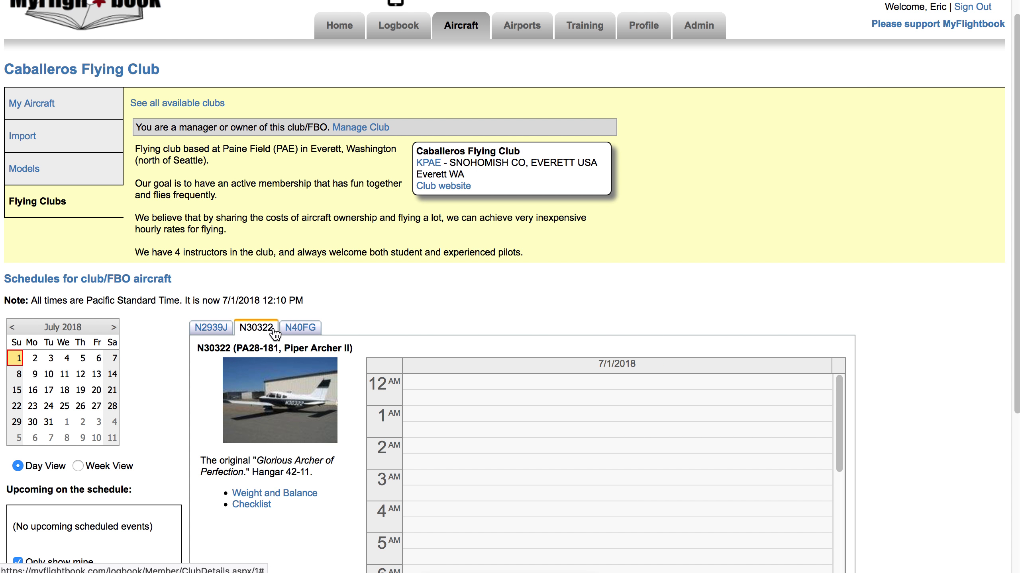
{"action": "left_click", "coordinate": [291, 330]}
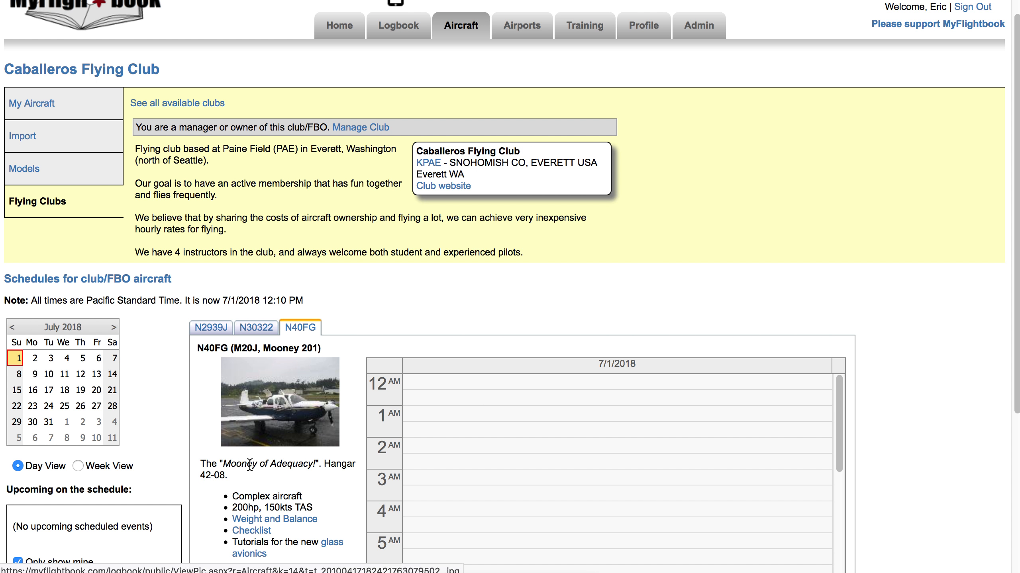
{"action": "scroll", "coordinate": [239, 483], "scroll_direction": "down", "scroll_amount": 3}
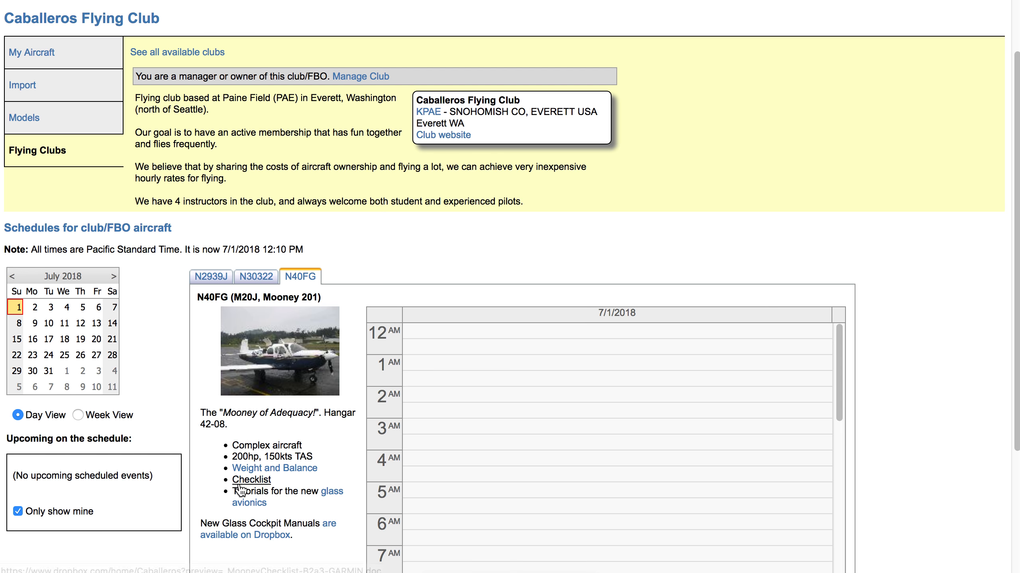
{"action": "left_click", "coordinate": [256, 276]}
{"action": "scroll", "coordinate": [300, 246], "scroll_direction": "up", "scroll_amount": 3}
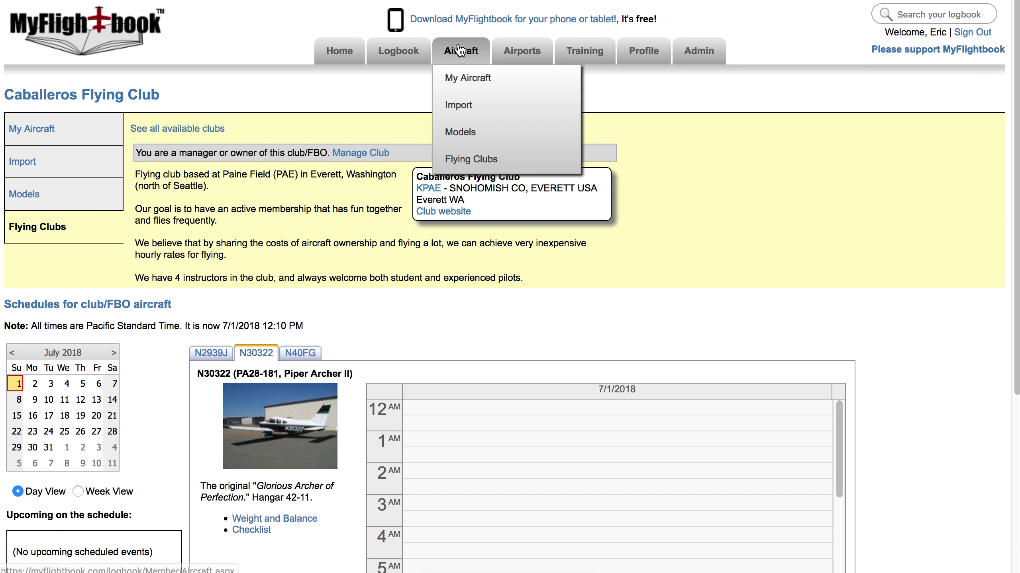
{"action": "left_click", "coordinate": [346, 156]}
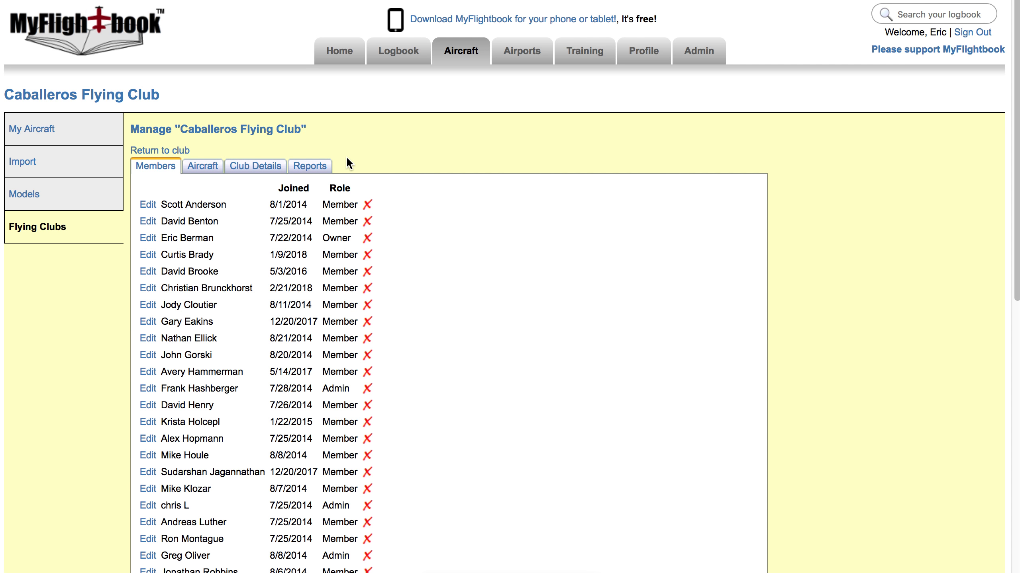
{"action": "left_click", "coordinate": [193, 172]}
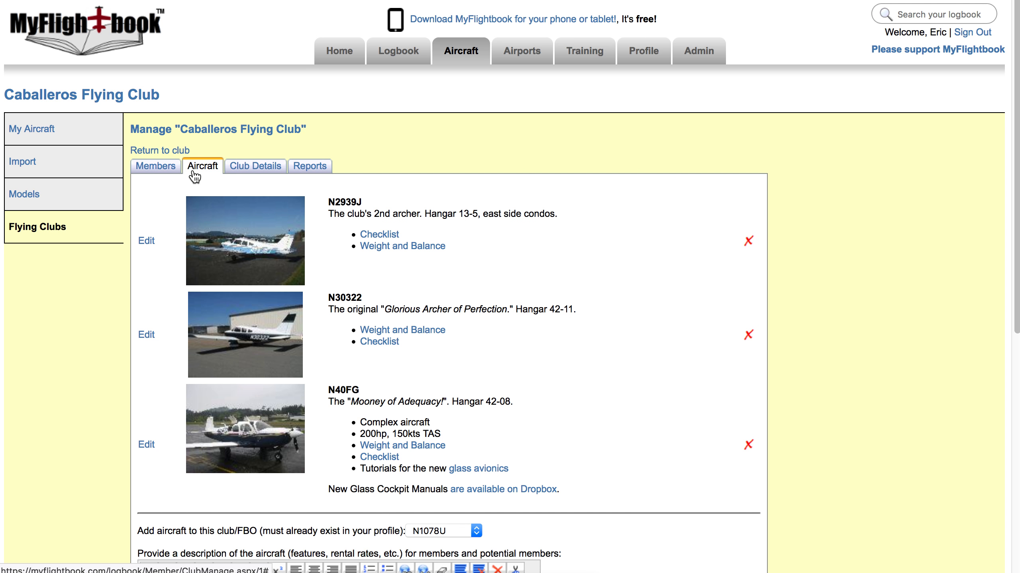
Try filling in N2939J's current aircraft hours with its highest recorded Hobbs value, 5127.03.
{"action": "left_click", "coordinate": [145, 242]}
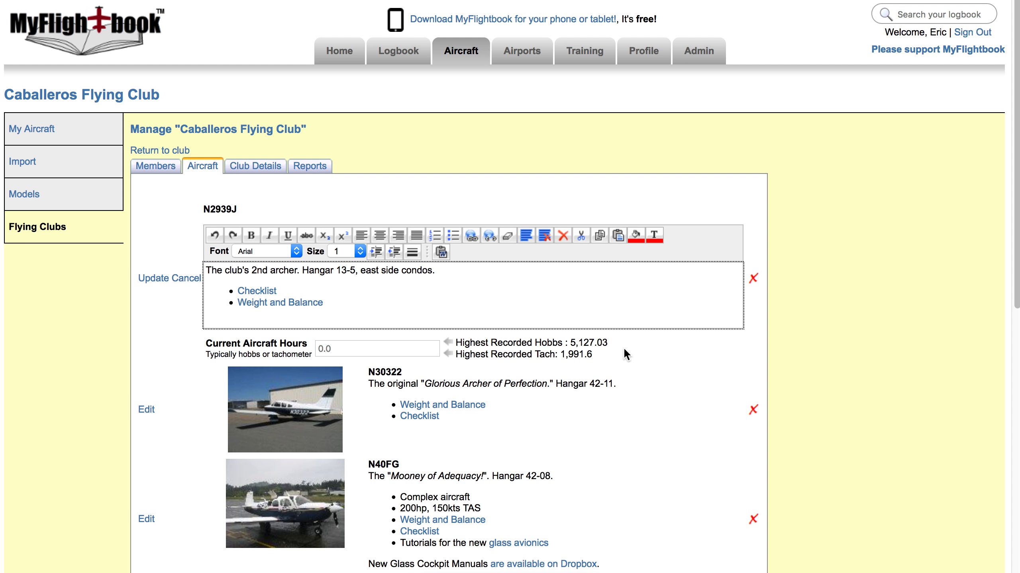
{"action": "left_click", "coordinate": [447, 354]}
{"action": "left_click", "coordinate": [447, 342]}
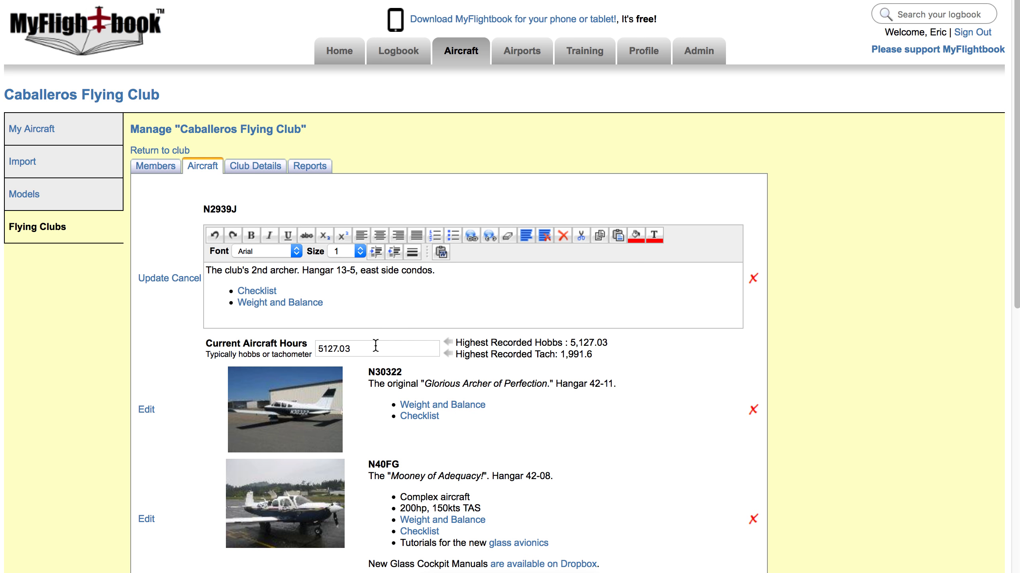
{"action": "left_click", "coordinate": [188, 279]}
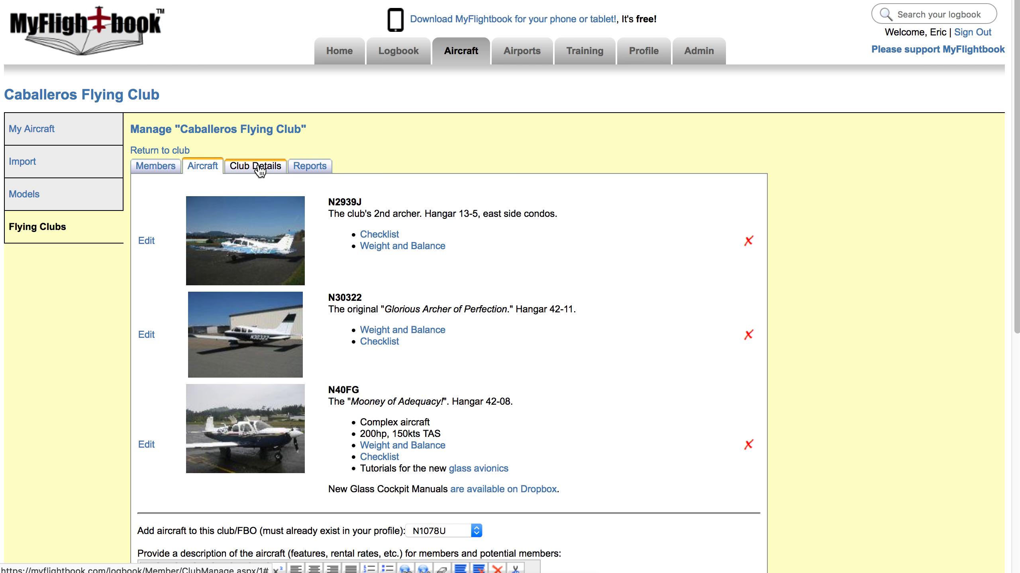
Review the club's details, including its description, location, time zone and scheduling policy options.
{"action": "left_click", "coordinate": [259, 169]}
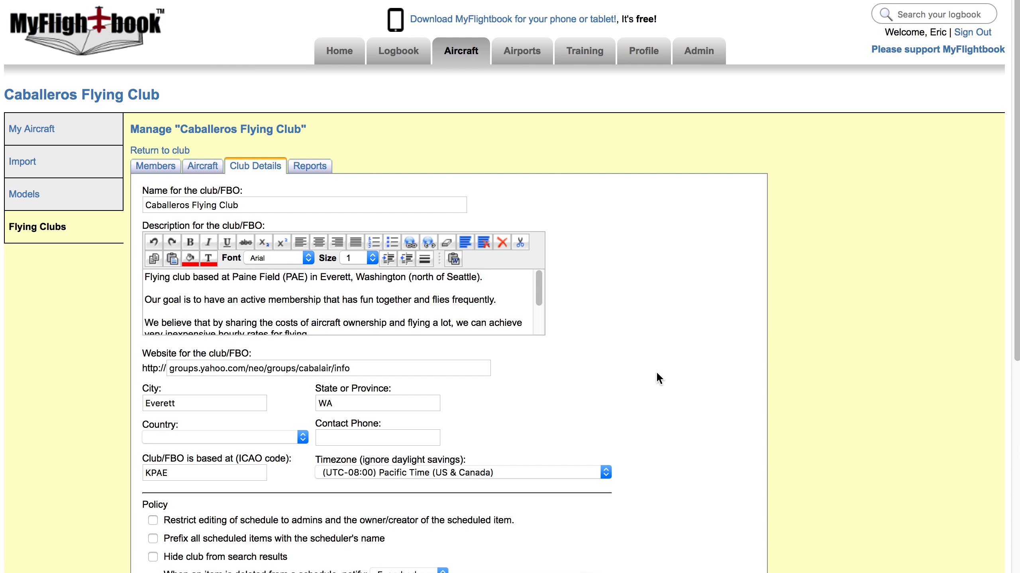
{"action": "scroll", "coordinate": [657, 373], "scroll_direction": "down", "scroll_amount": 5}
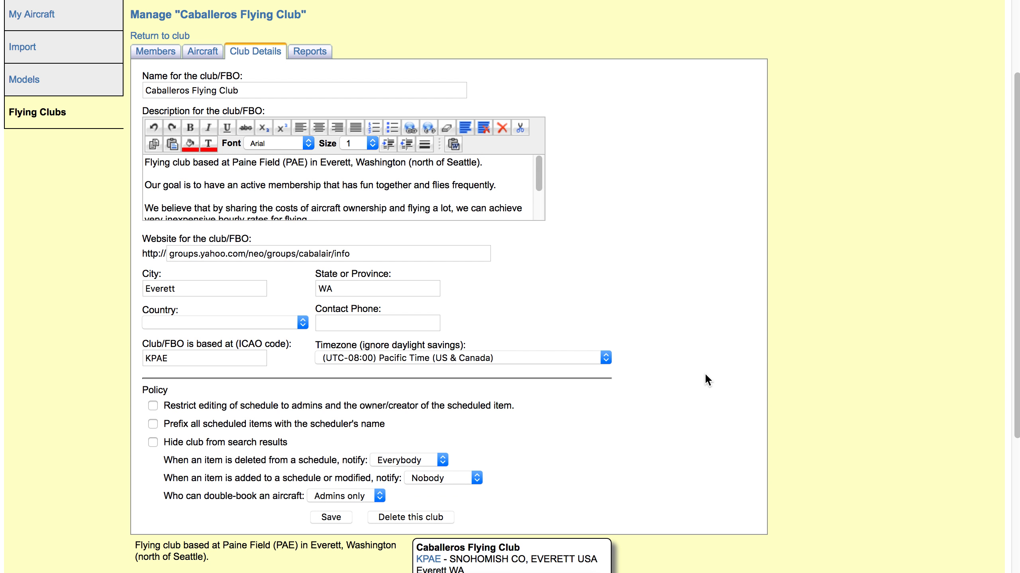
{"action": "scroll", "coordinate": [705, 376], "scroll_direction": "up", "scroll_amount": 1}
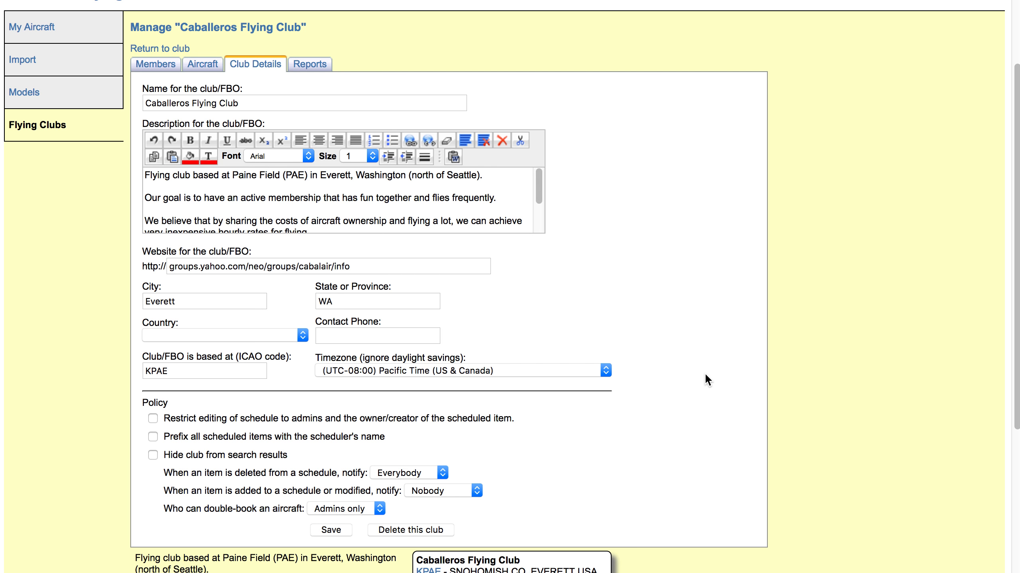
{"action": "scroll", "coordinate": [703, 374], "scroll_direction": "up", "scroll_amount": 4}
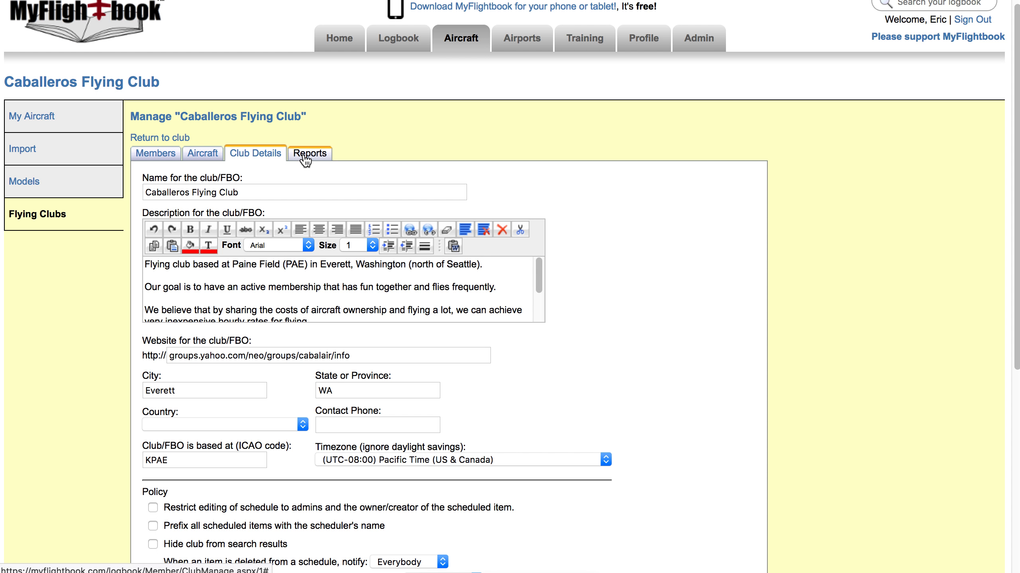
Generate the club's flying report for the period from 2/1/2018 to 7/1/2018.
{"action": "left_click", "coordinate": [306, 158]}
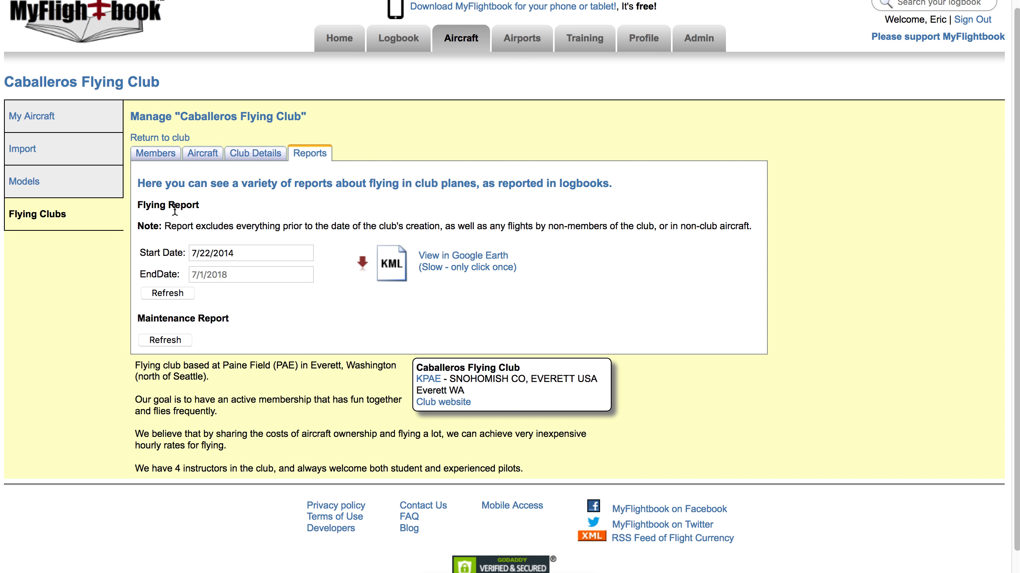
{"action": "left_click", "coordinate": [243, 255]}
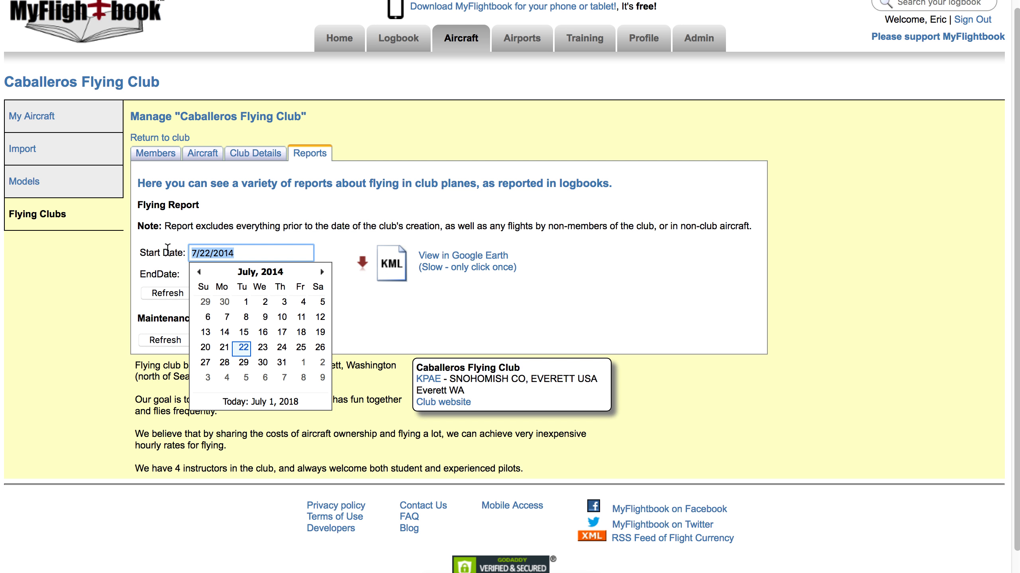
{"action": "type", "text": "2/1/2018"}
{"action": "key", "text": "Tab"}
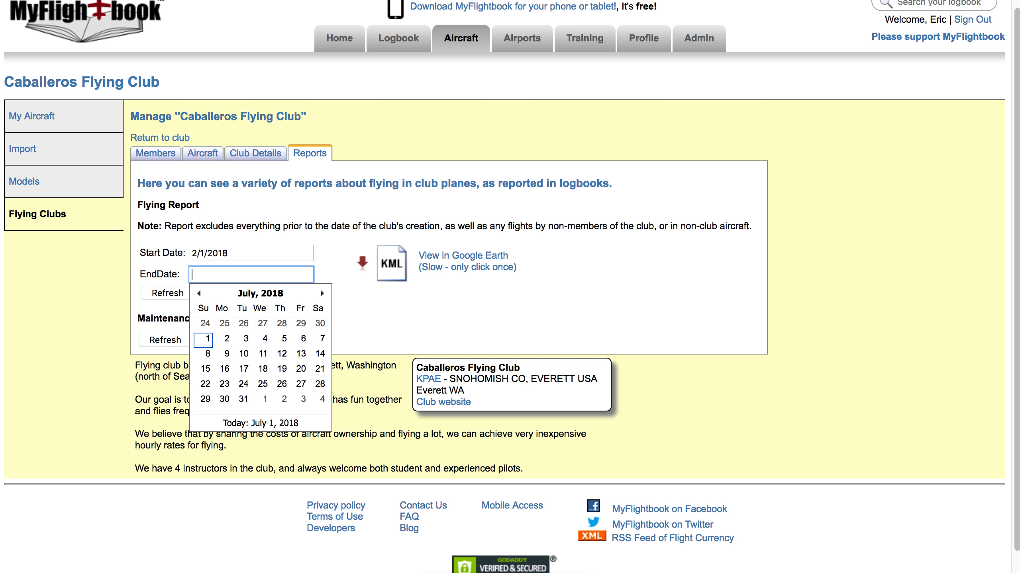
{"action": "left_click", "coordinate": [207, 338]}
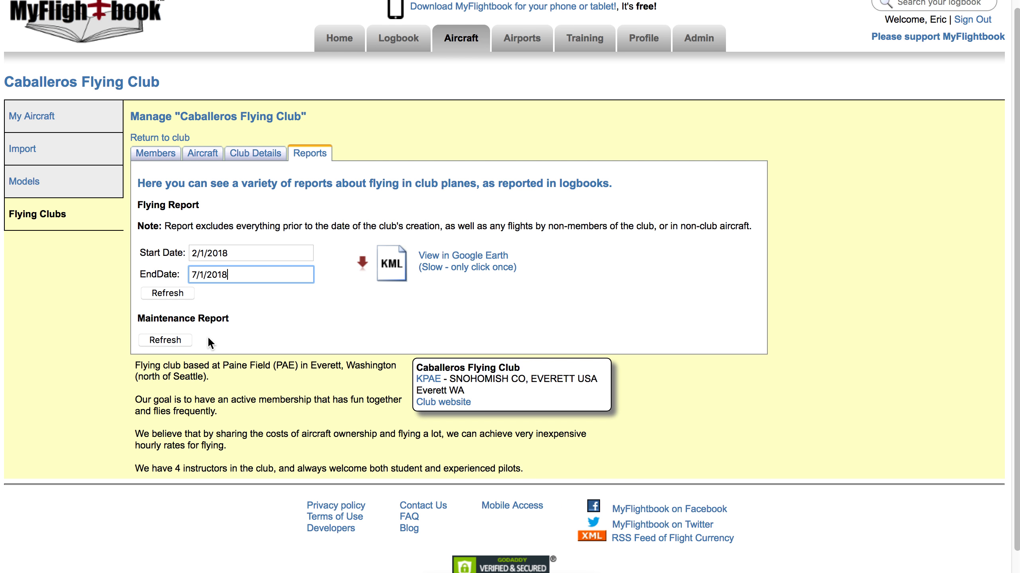
{"action": "left_click", "coordinate": [157, 294]}
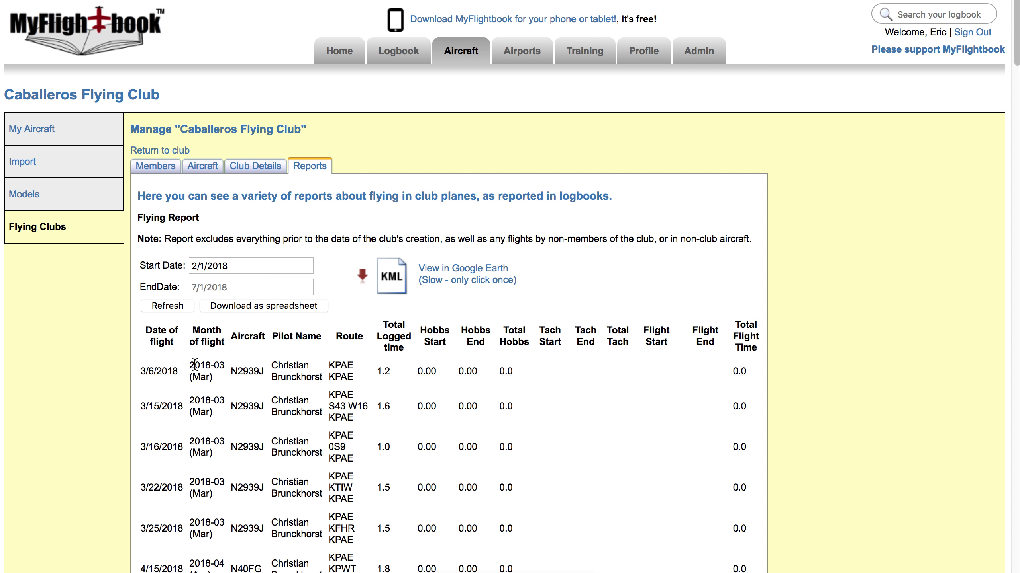
Examine the report's first flight across the aircraft, pilot, route, logged time, Hobbs, tach, flight and engine time columns.
{"action": "double_click", "coordinate": [242, 372]}
{"action": "double_click", "coordinate": [282, 368]}
{"action": "double_click", "coordinate": [339, 366]}
{"action": "double_click", "coordinate": [397, 371]}
{"action": "double_click", "coordinate": [427, 371]}
{"action": "double_click", "coordinate": [468, 372]}
{"action": "double_click", "coordinate": [507, 371]}
{"action": "double_click", "coordinate": [546, 372]}
{"action": "double_click", "coordinate": [573, 372]}
{"action": "scroll", "coordinate": [755, 374], "scroll_direction": "down", "scroll_amount": 2}
{"action": "scroll", "coordinate": [756, 378], "scroll_direction": "down", "scroll_amount": 3}
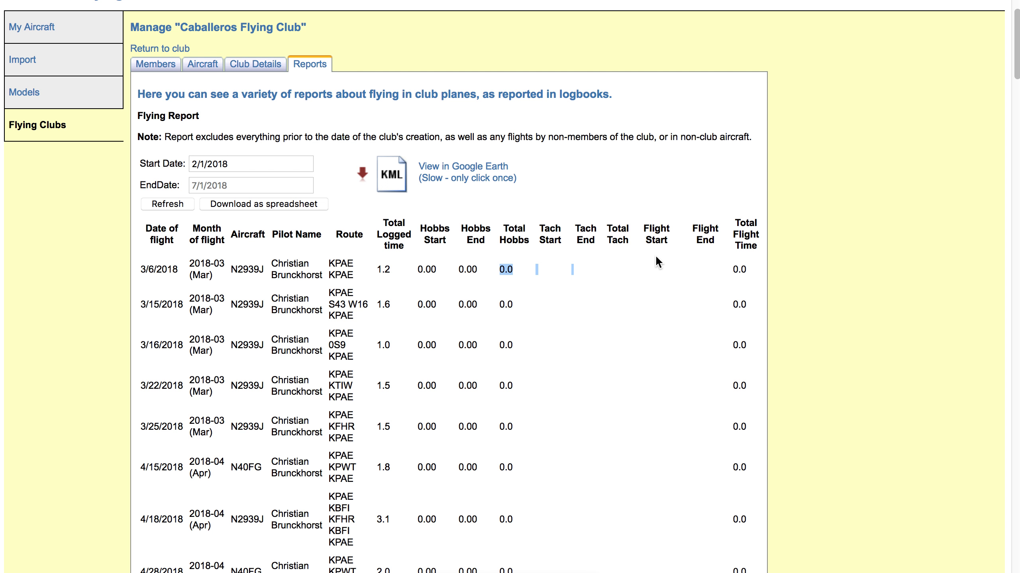
{"action": "double_click", "coordinate": [738, 269]}
{"action": "scroll", "coordinate": [713, 272], "scroll_direction": "right", "scroll_amount": 5}
{"action": "double_click", "coordinate": [731, 270]}
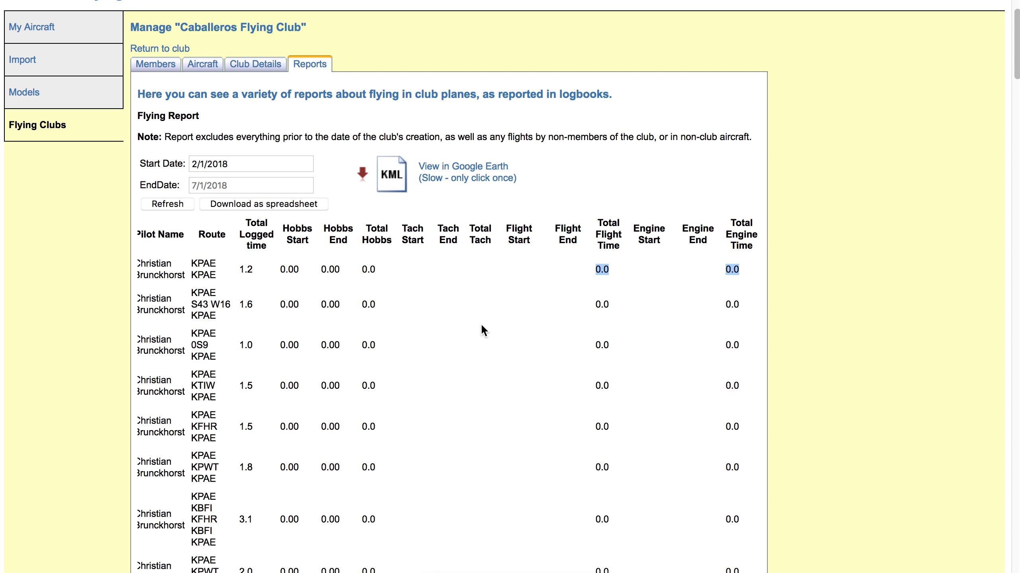
Return to the report's first columns and look through the listed flights down to the N40FG entries with recorded Hobbs and tach times.
{"action": "left_click_drag", "start_coordinate": [490, 279], "coordinate": [244, 268]}
{"action": "left_click", "coordinate": [244, 269]}
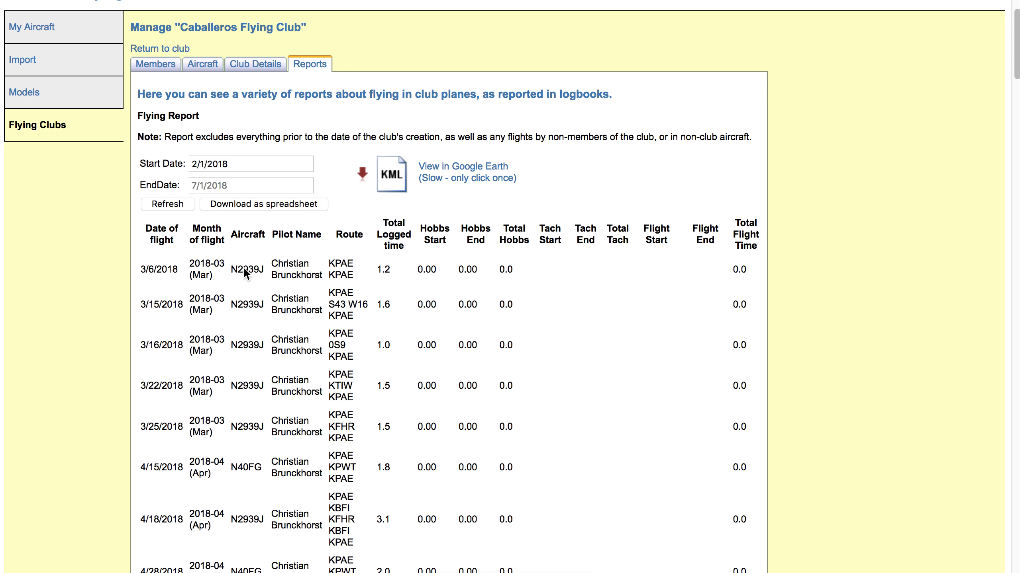
{"action": "scroll", "coordinate": [525, 336], "scroll_direction": "down", "scroll_amount": 10}
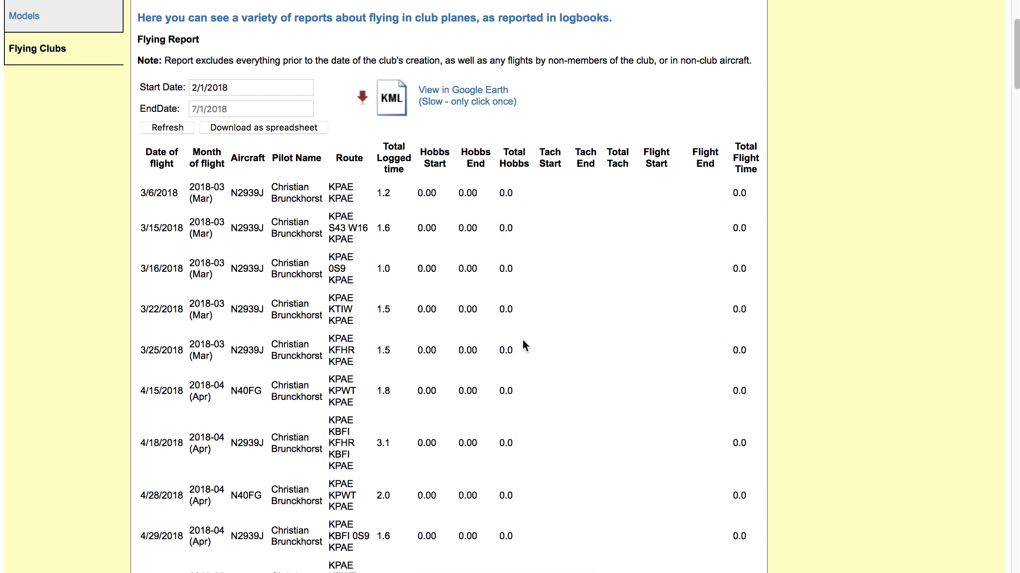
{"action": "scroll", "coordinate": [521, 341], "scroll_direction": "down", "scroll_amount": 20}
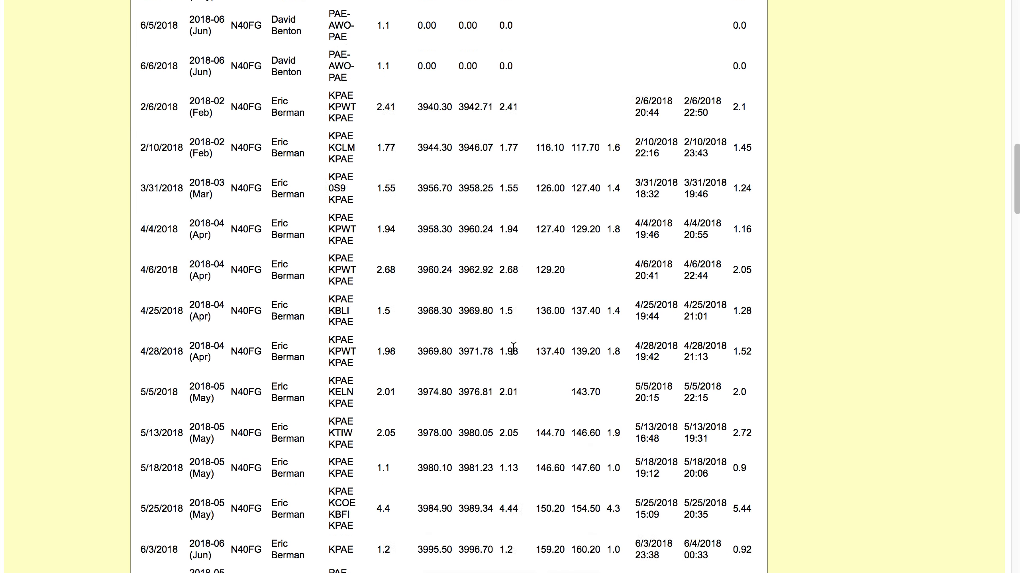
Look through the remaining flights to the end of the flying report, then return to its spreadsheet download option.
{"action": "scroll", "coordinate": [513, 347], "scroll_direction": "down", "scroll_amount": 20}
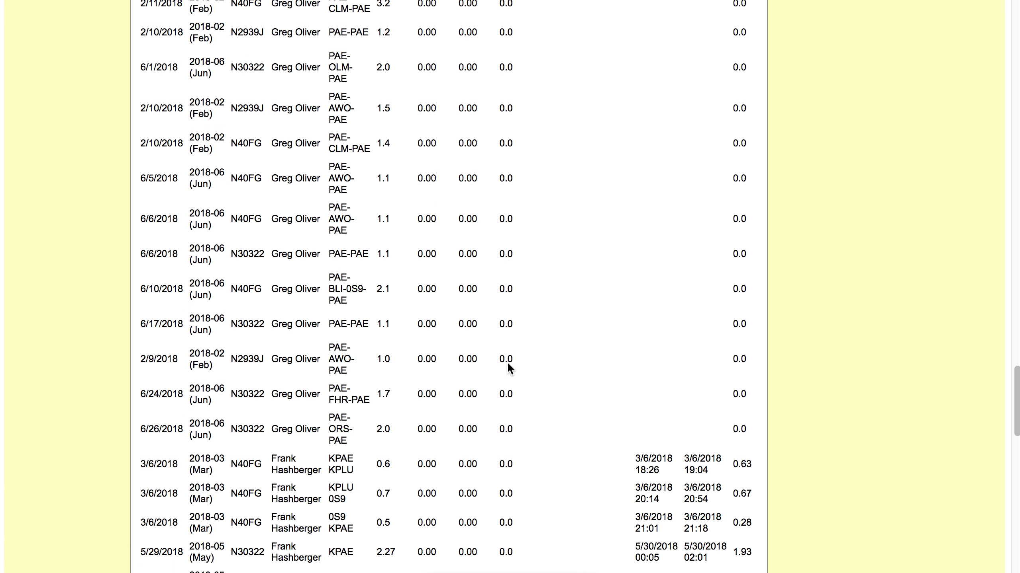
{"action": "scroll", "coordinate": [511, 368], "scroll_direction": "down", "scroll_amount": 20}
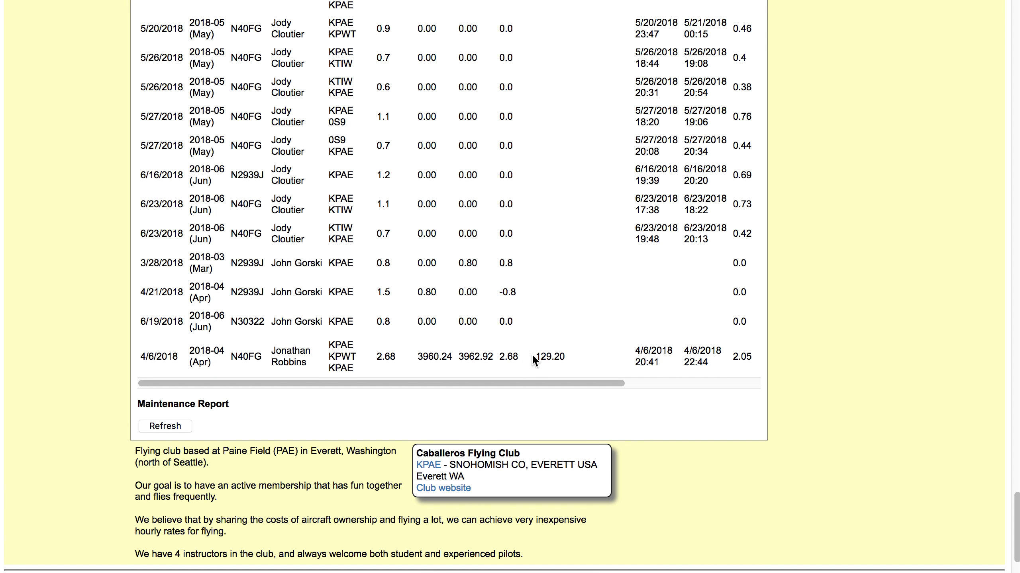
{"action": "left_click_drag", "start_coordinate": [1017, 500], "coordinate": [1018, 4]}
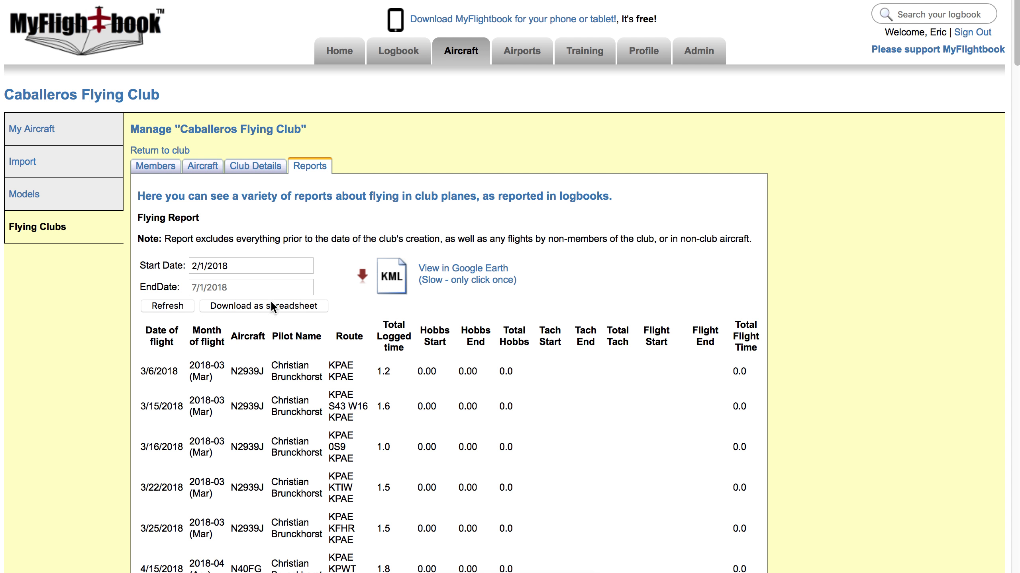
{"action": "left_click_drag", "start_coordinate": [336, 316], "coordinate": [195, 294]}
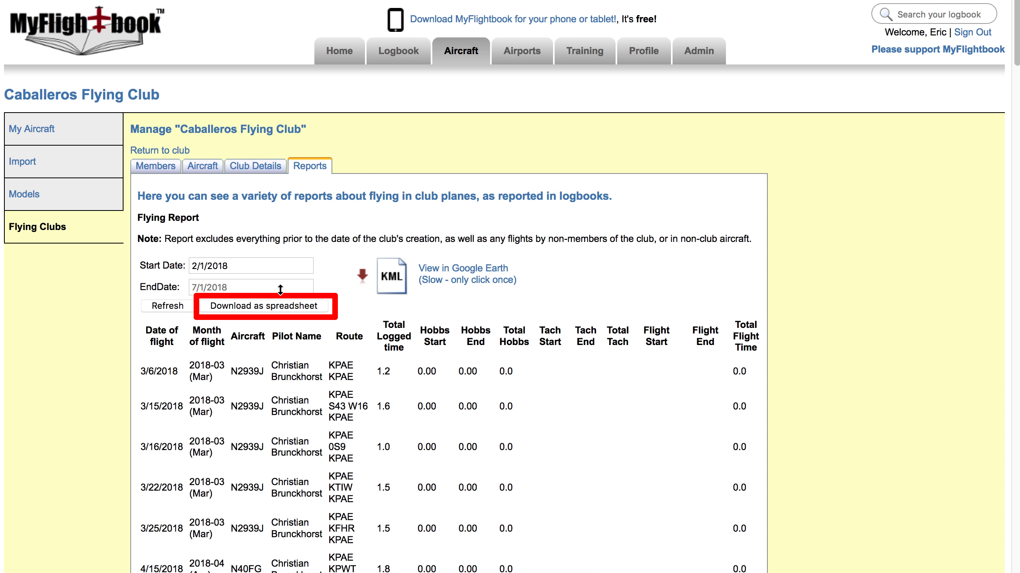
{"action": "key", "text": "Escape"}
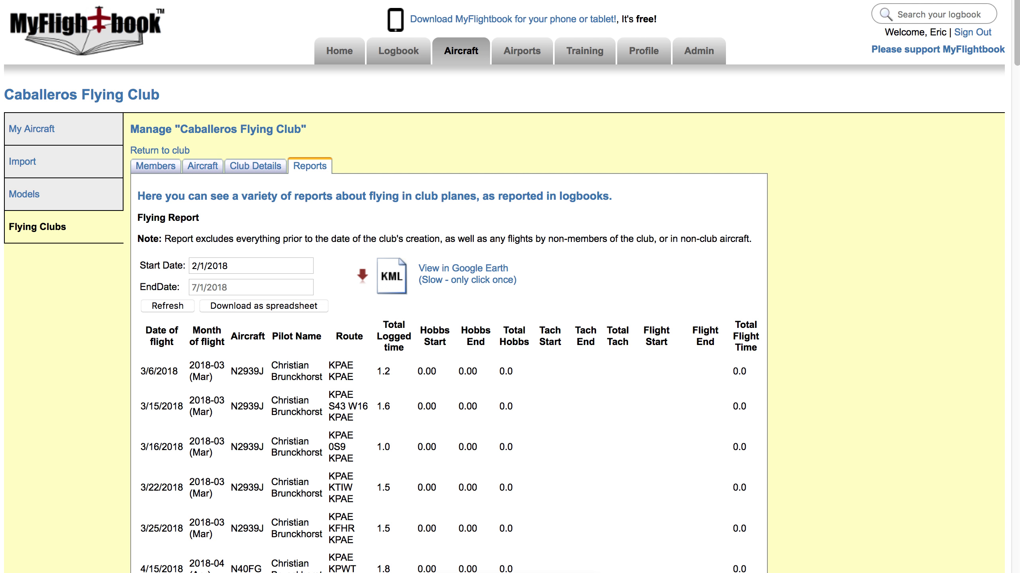
Reopen the club's reports and generate the maintenance report for its aircraft.
{"action": "key", "text": "Return"}
{"action": "left_click", "coordinate": [308, 167]}
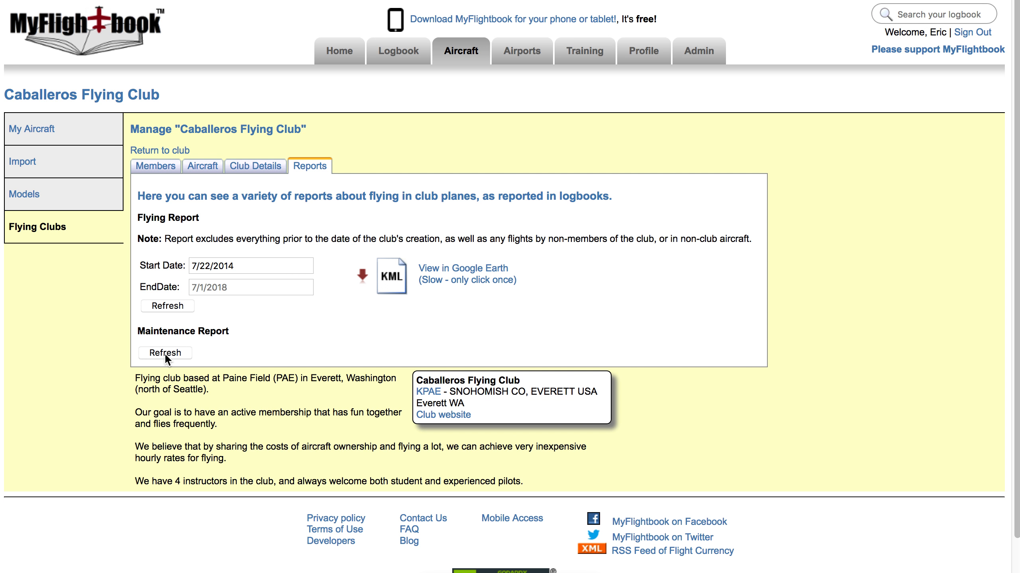
{"action": "left_click", "coordinate": [165, 353]}
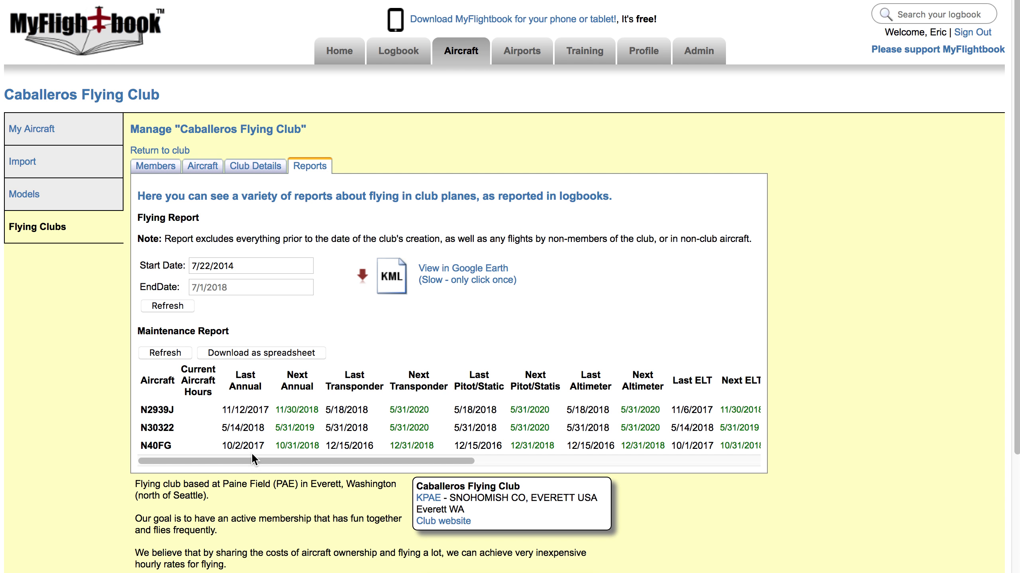
Examine the maintenance report's inspection columns for all three aircraft, from annual through VOR, 100-hour, oil, engine and registration, and return to the first columns.
{"action": "left_click_drag", "start_coordinate": [257, 460], "coordinate": [532, 466]}
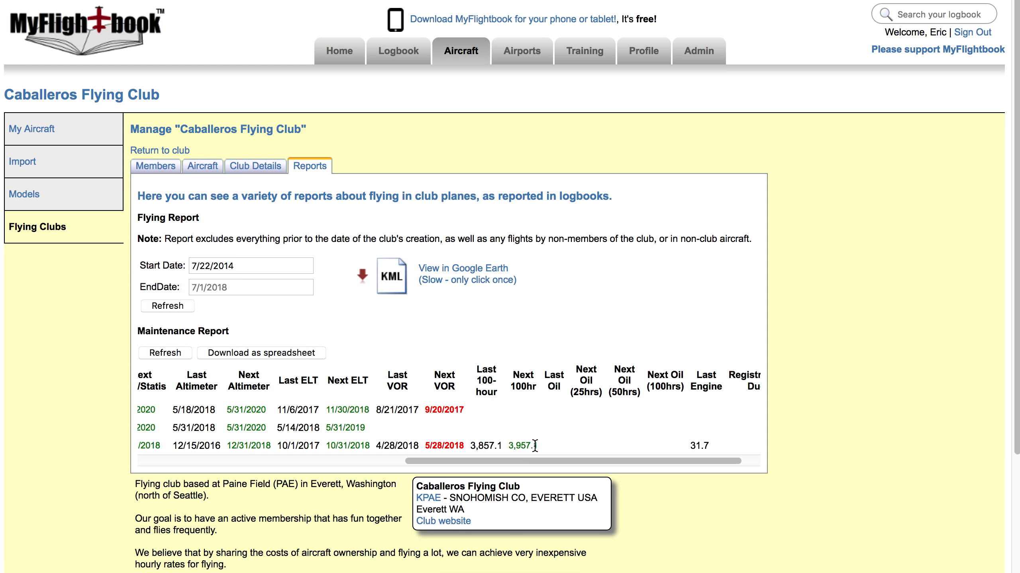
{"action": "mouse_move", "coordinate": [515, 461]}
{"action": "left_mouse_down"}
{"action": "mouse_move", "coordinate": [405, 462]}
{"action": "mouse_move", "coordinate": [537, 467]}
{"action": "mouse_move", "coordinate": [518, 470]}
{"action": "left_mouse_up"}
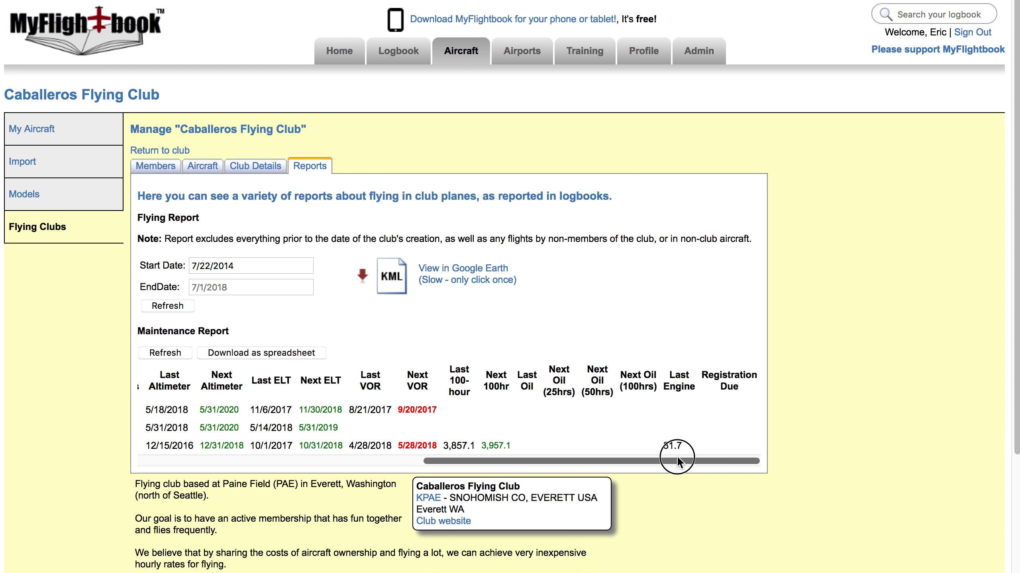
{"action": "left_click_drag", "start_coordinate": [677, 456], "coordinate": [330, 457]}
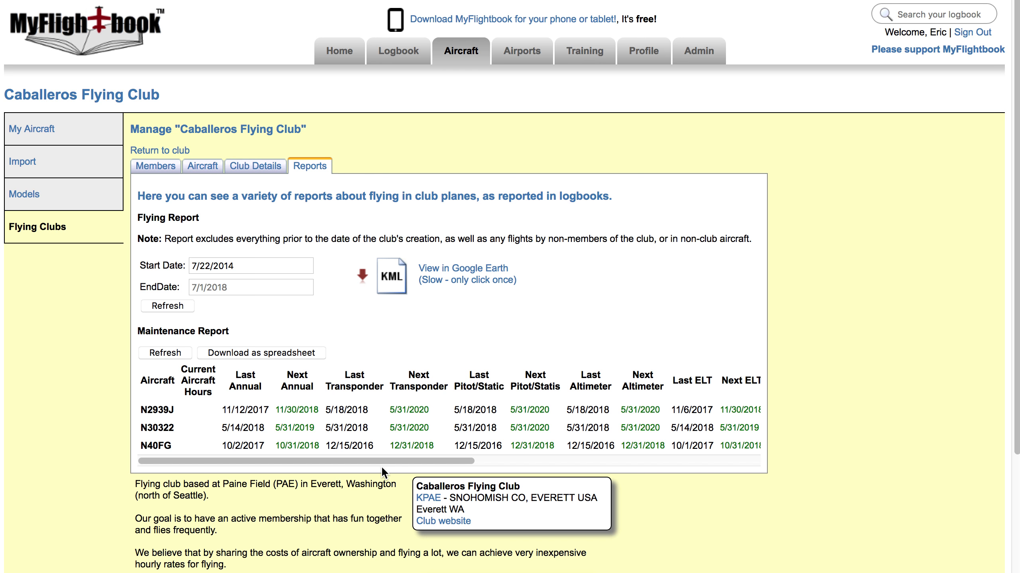
{"action": "left_click_drag", "start_coordinate": [381, 465], "coordinate": [527, 460]}
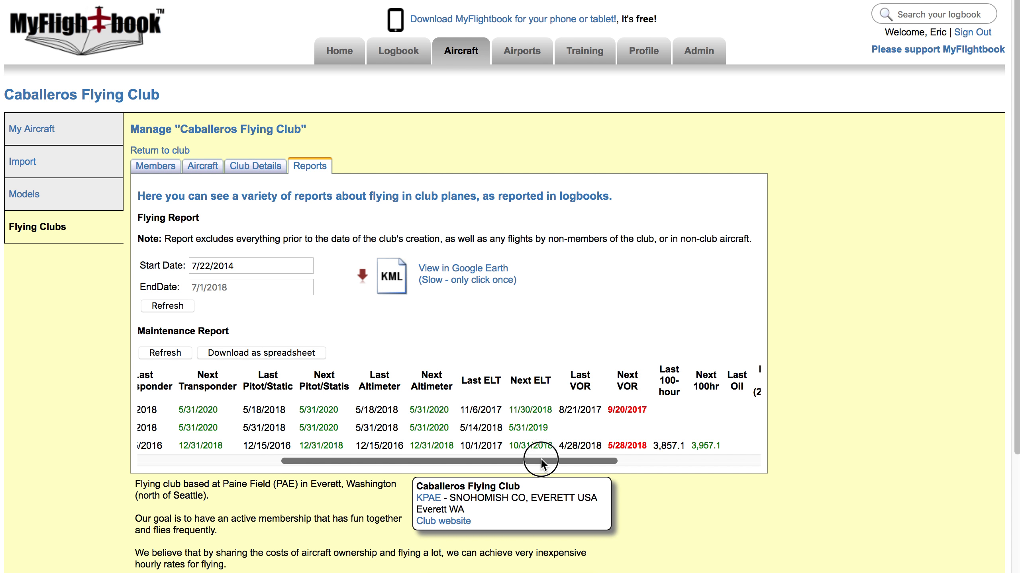
{"action": "left_click_drag", "start_coordinate": [540, 459], "coordinate": [470, 459]}
{"action": "left_click_drag", "start_coordinate": [400, 458], "coordinate": [325, 456]}
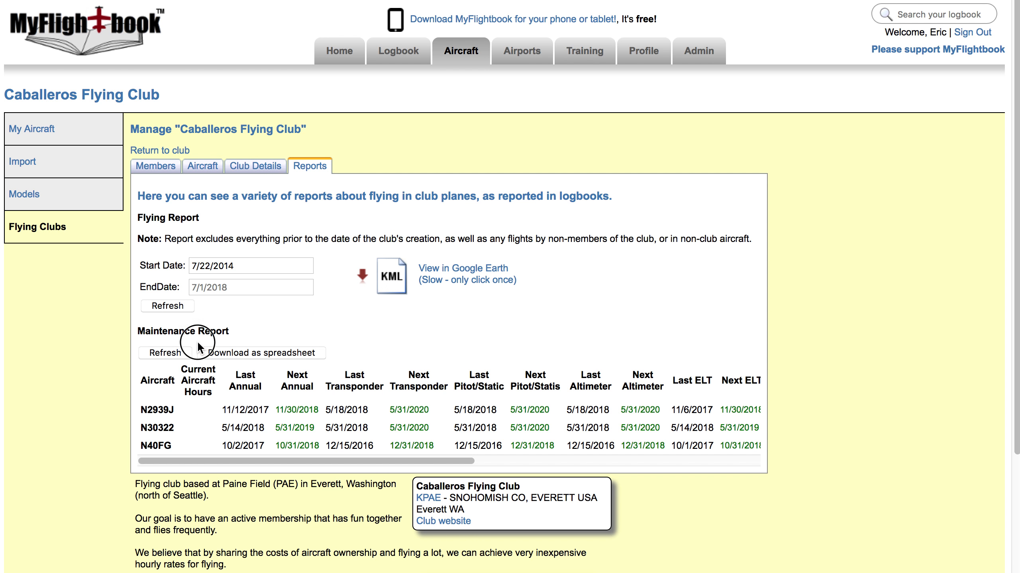
{"action": "left_click_drag", "start_coordinate": [197, 343], "coordinate": [330, 363]}
{"action": "left_click", "coordinate": [898, 0]}
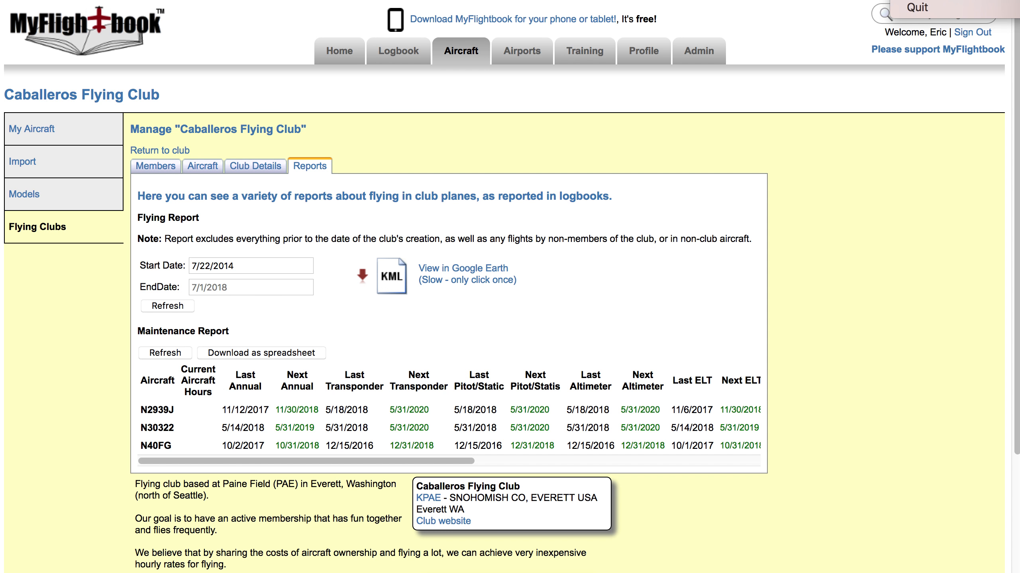